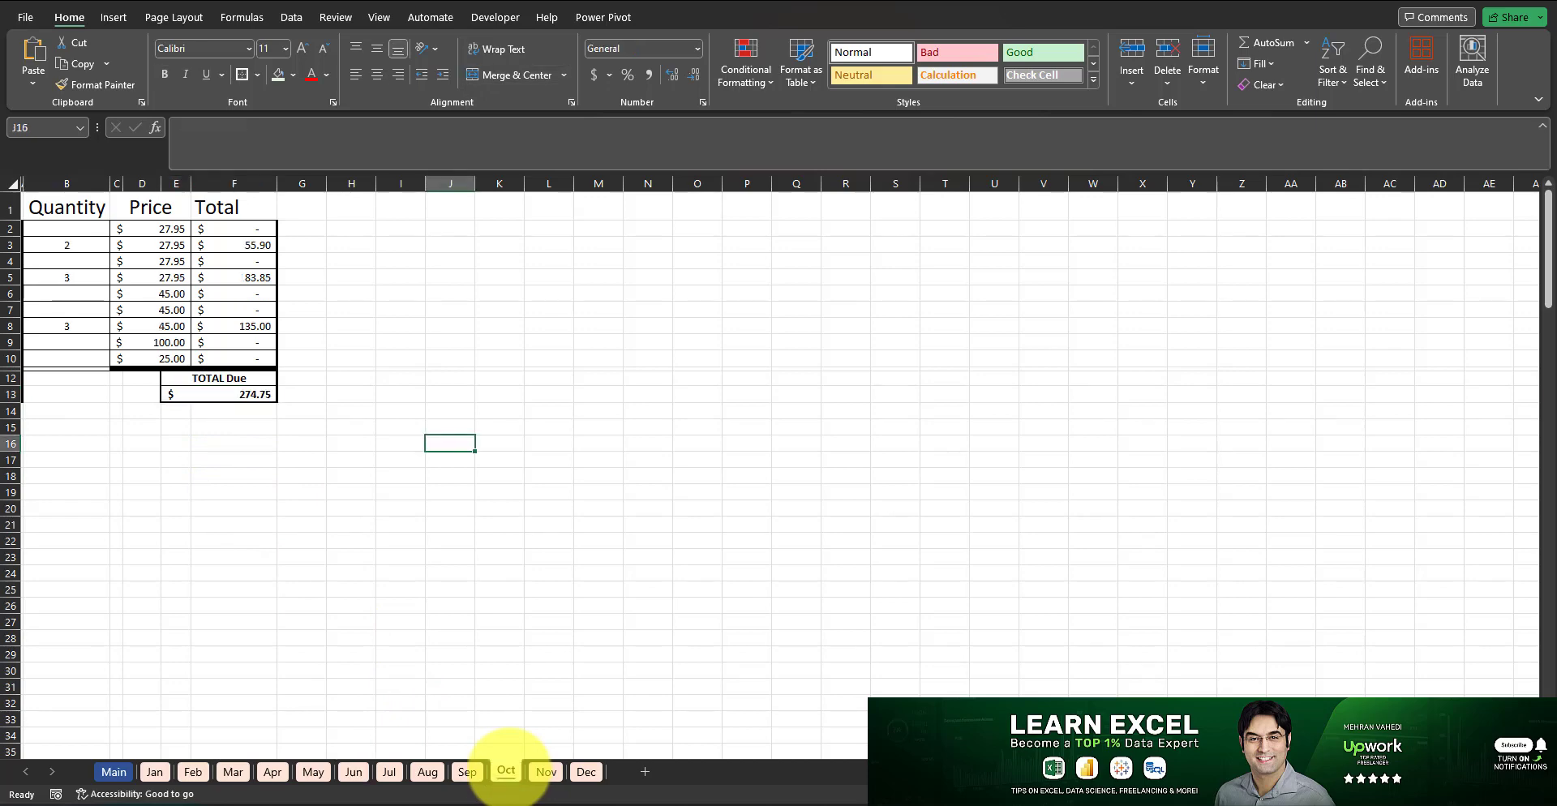
Step: Look through the monthly sheets, including Nov, Dec, Sep, Aug and Jan, to examine their TOTAL Due amounts
click(554, 770)
click(586, 769)
click(545, 771)
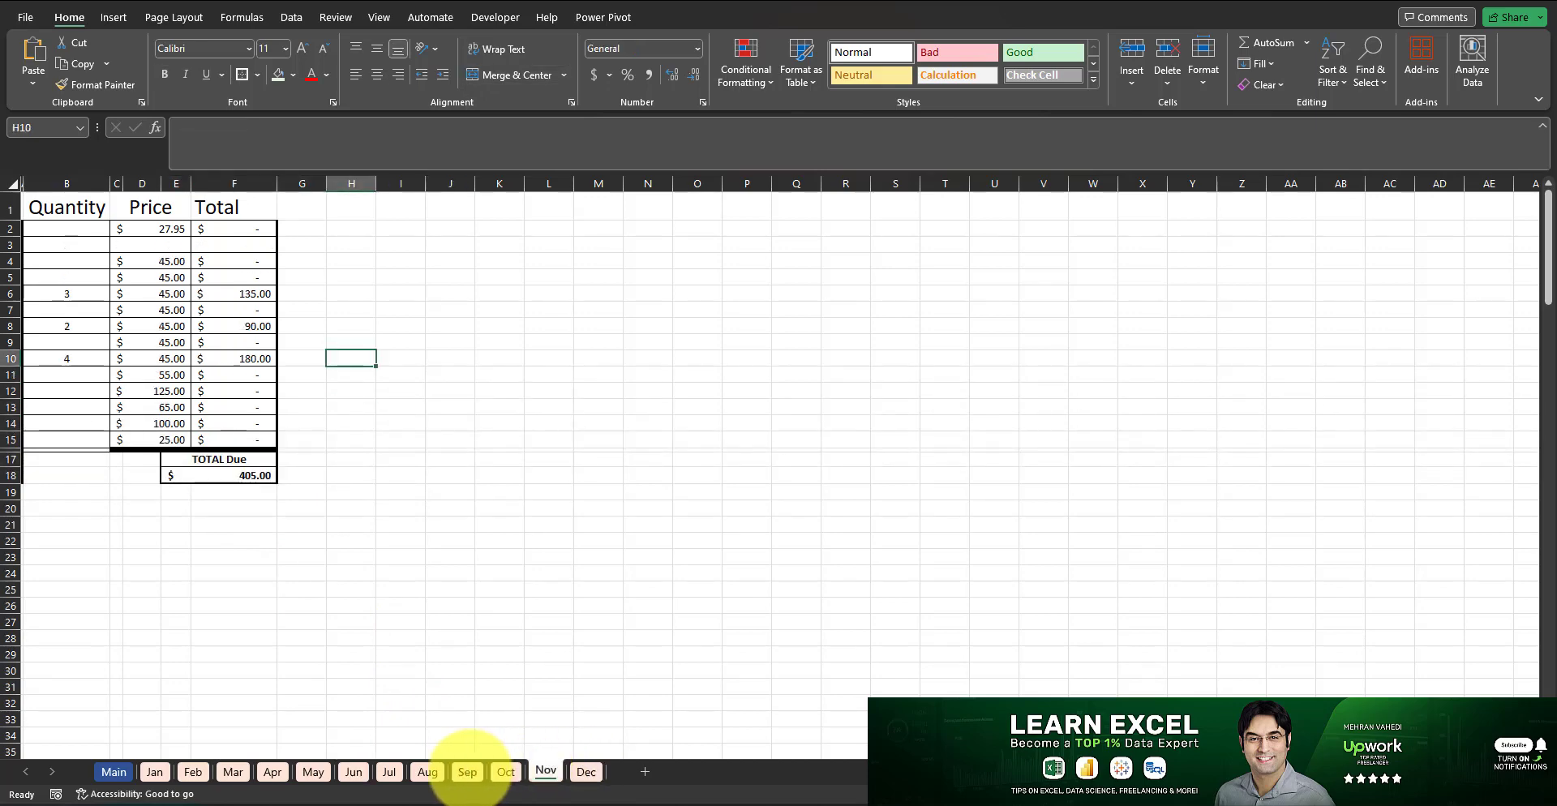
click(468, 771)
click(424, 770)
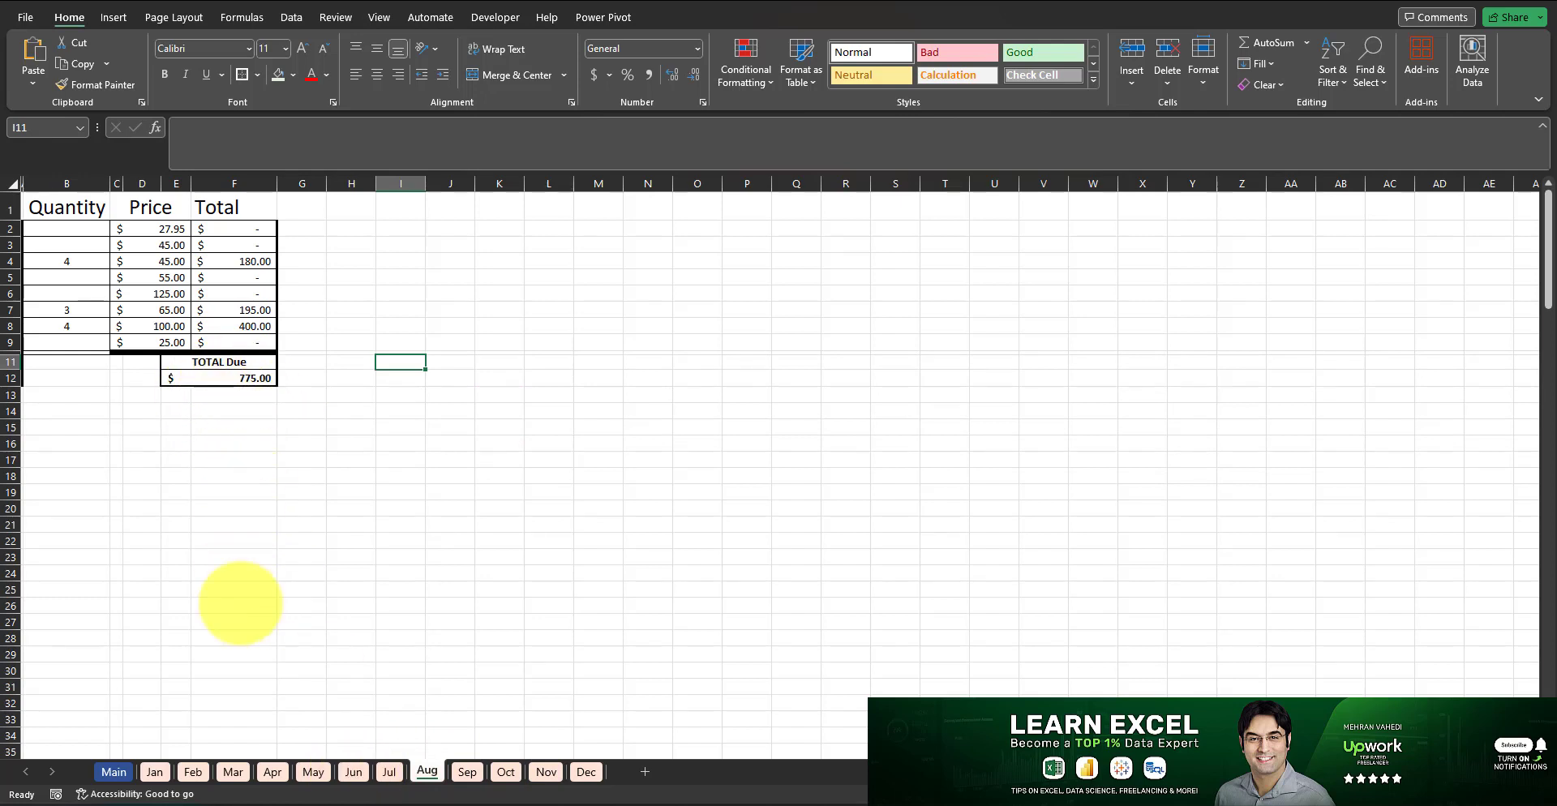
click(154, 770)
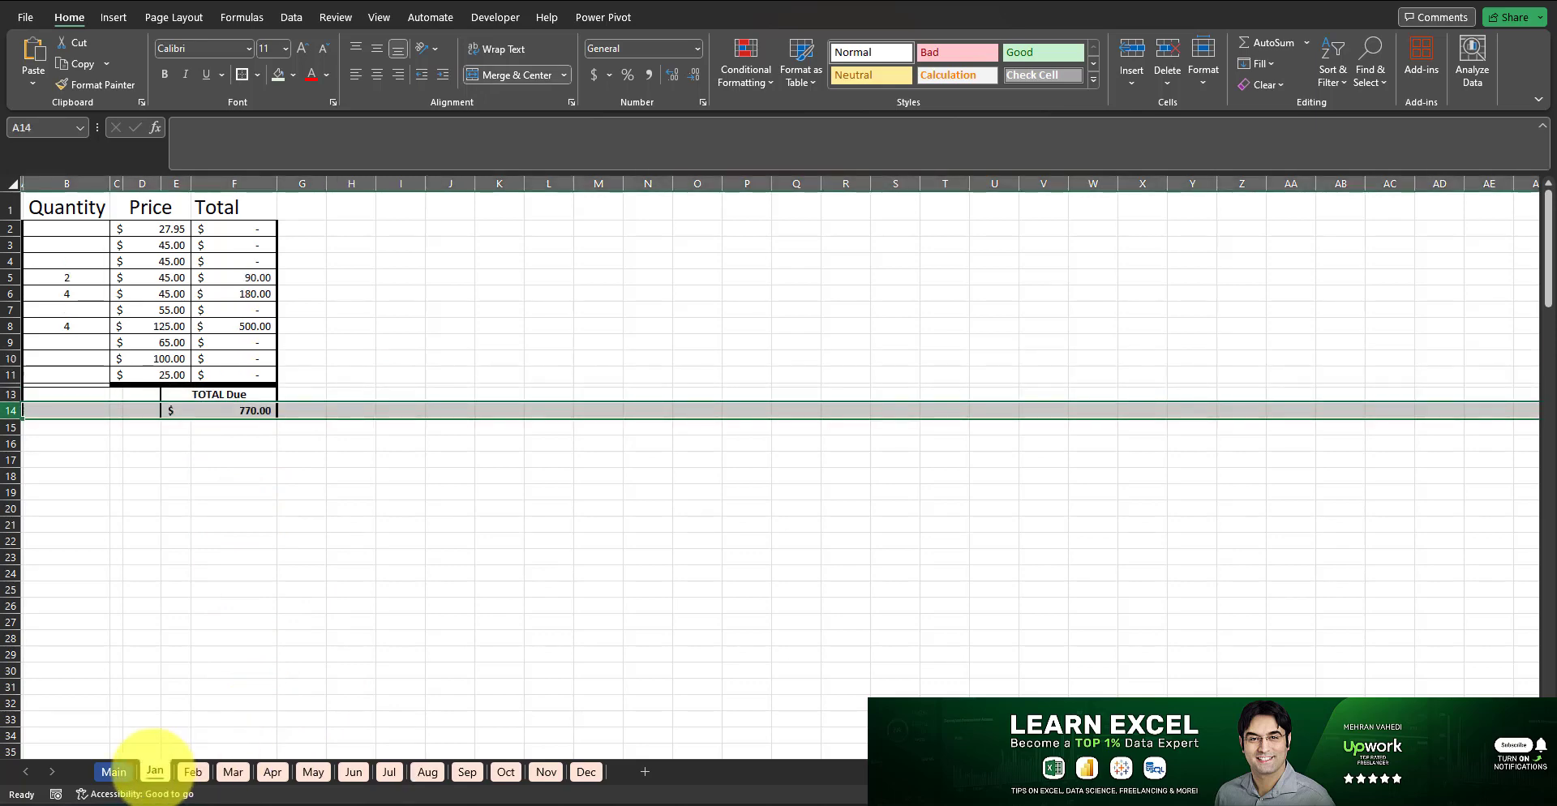
Step: Return to the Main sheet and open the Name Manager to review the name behind the sheet list
click(114, 770)
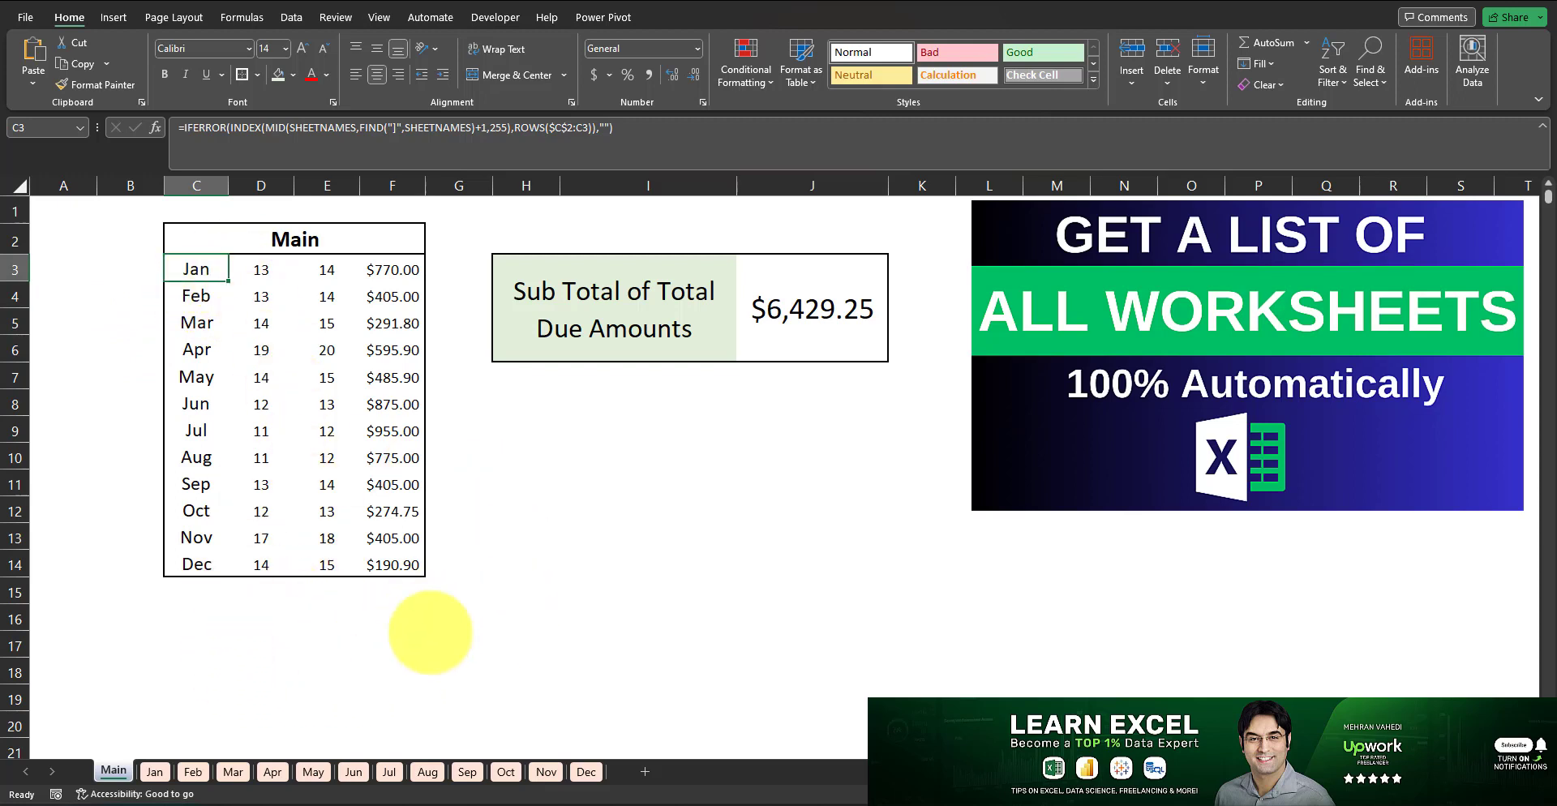
click(242, 19)
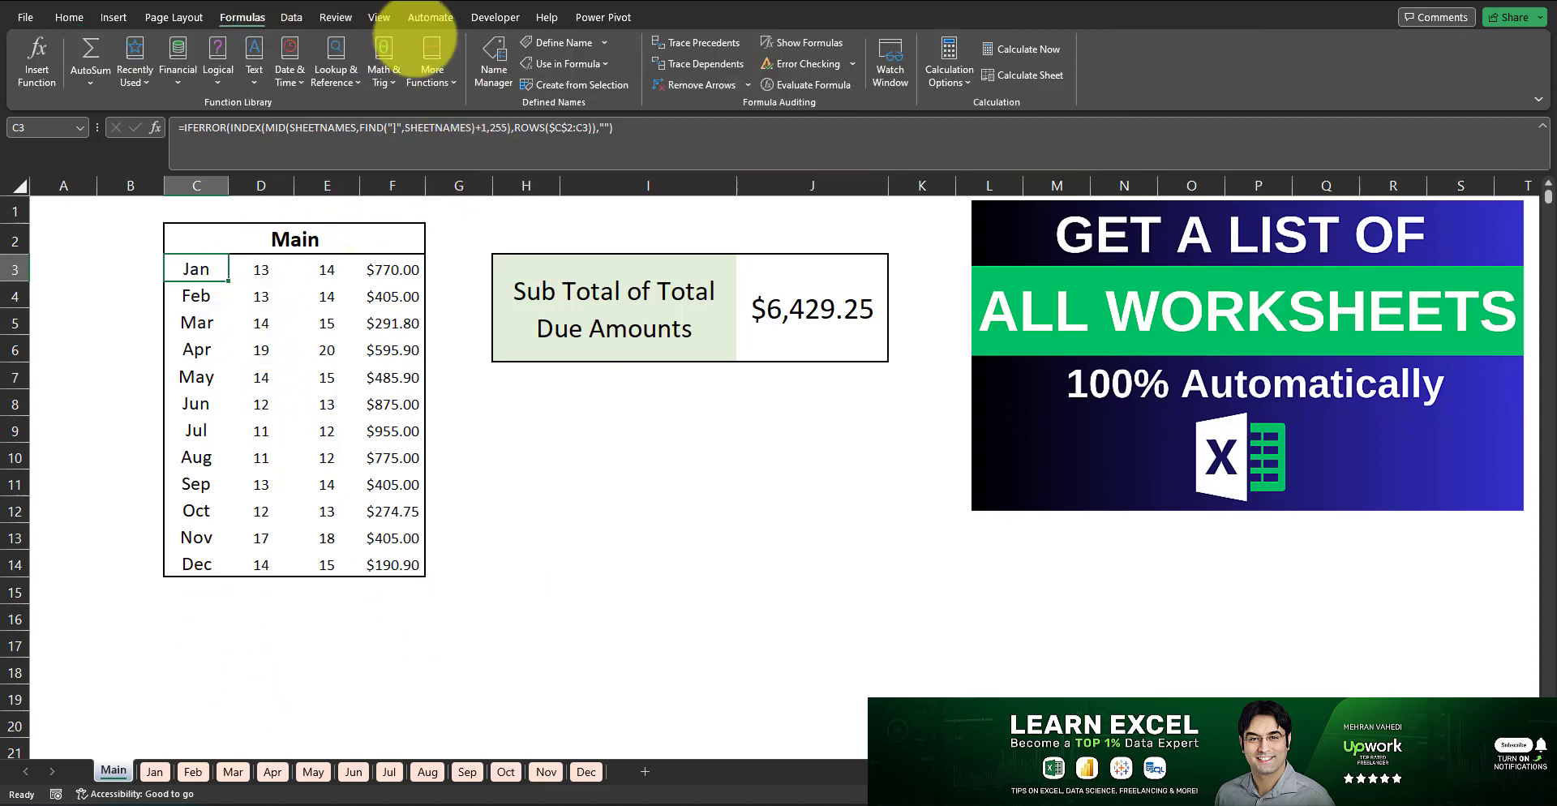
click(495, 65)
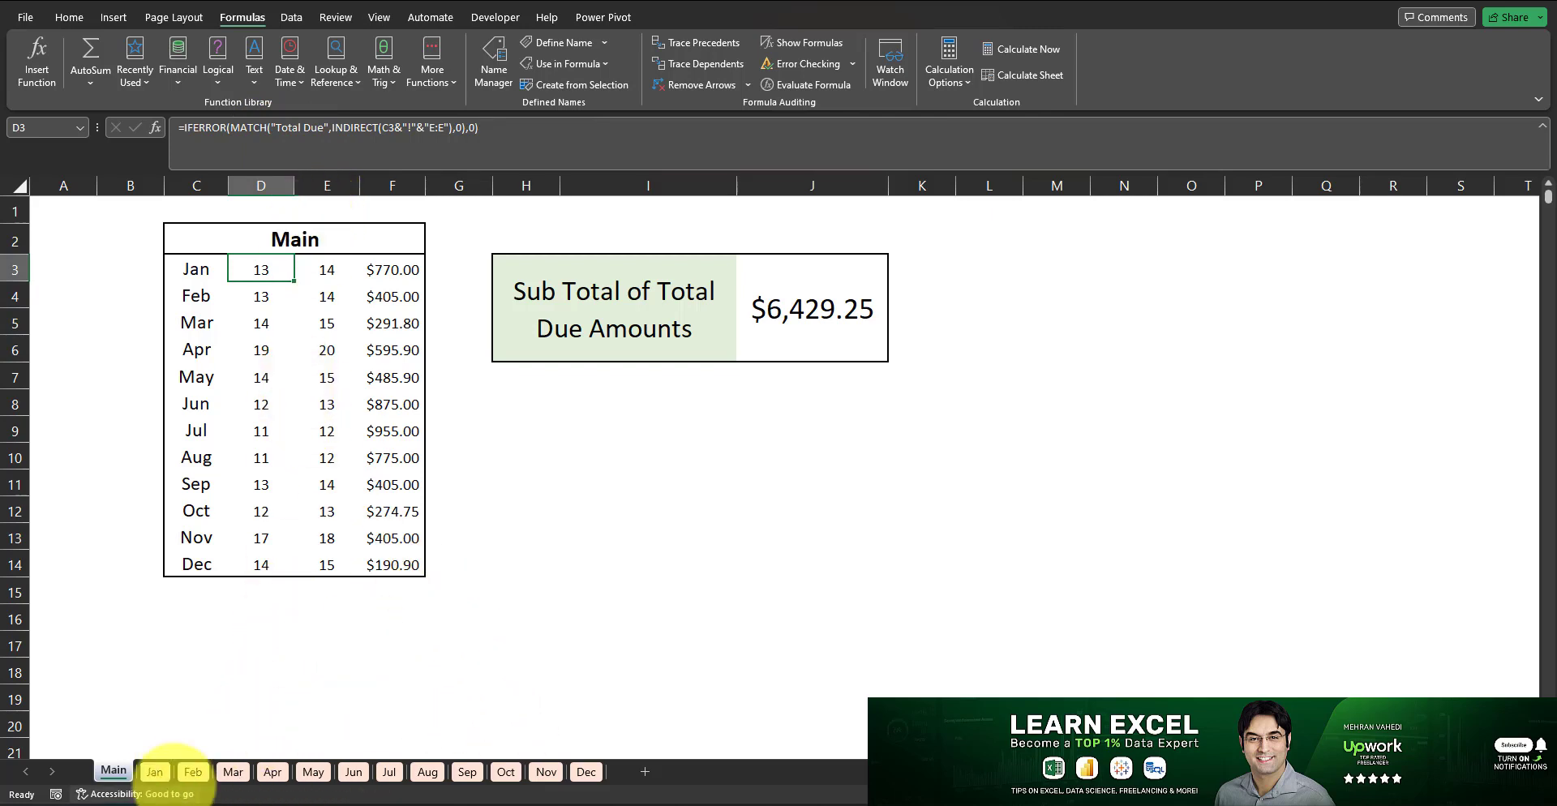
Step: Compare the row of the TOTAL Due label in column E on the Jan, Apr, Jun, Aug and Mar sheets
click(154, 771)
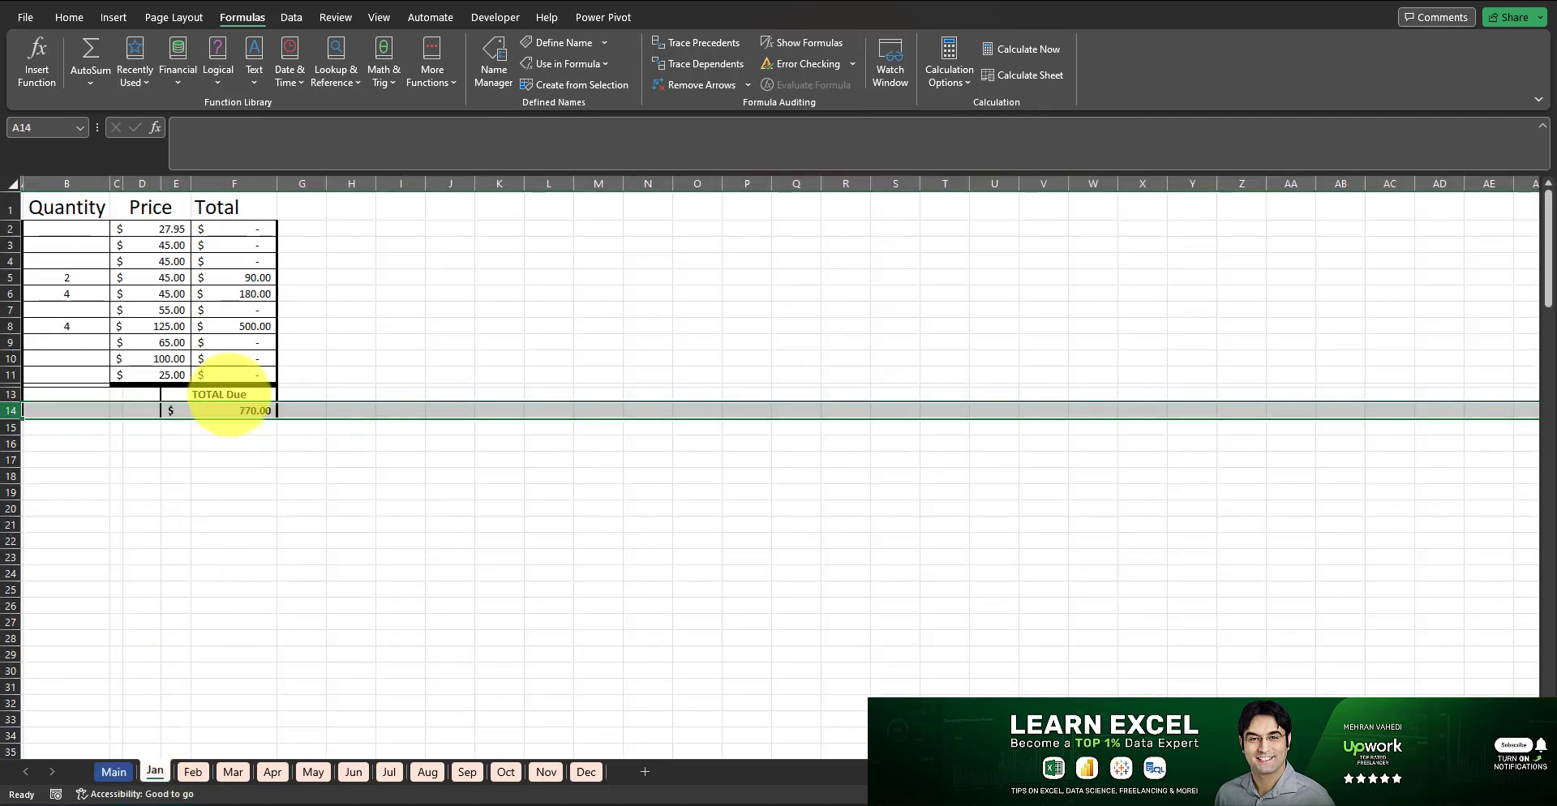
click(221, 395)
click(273, 771)
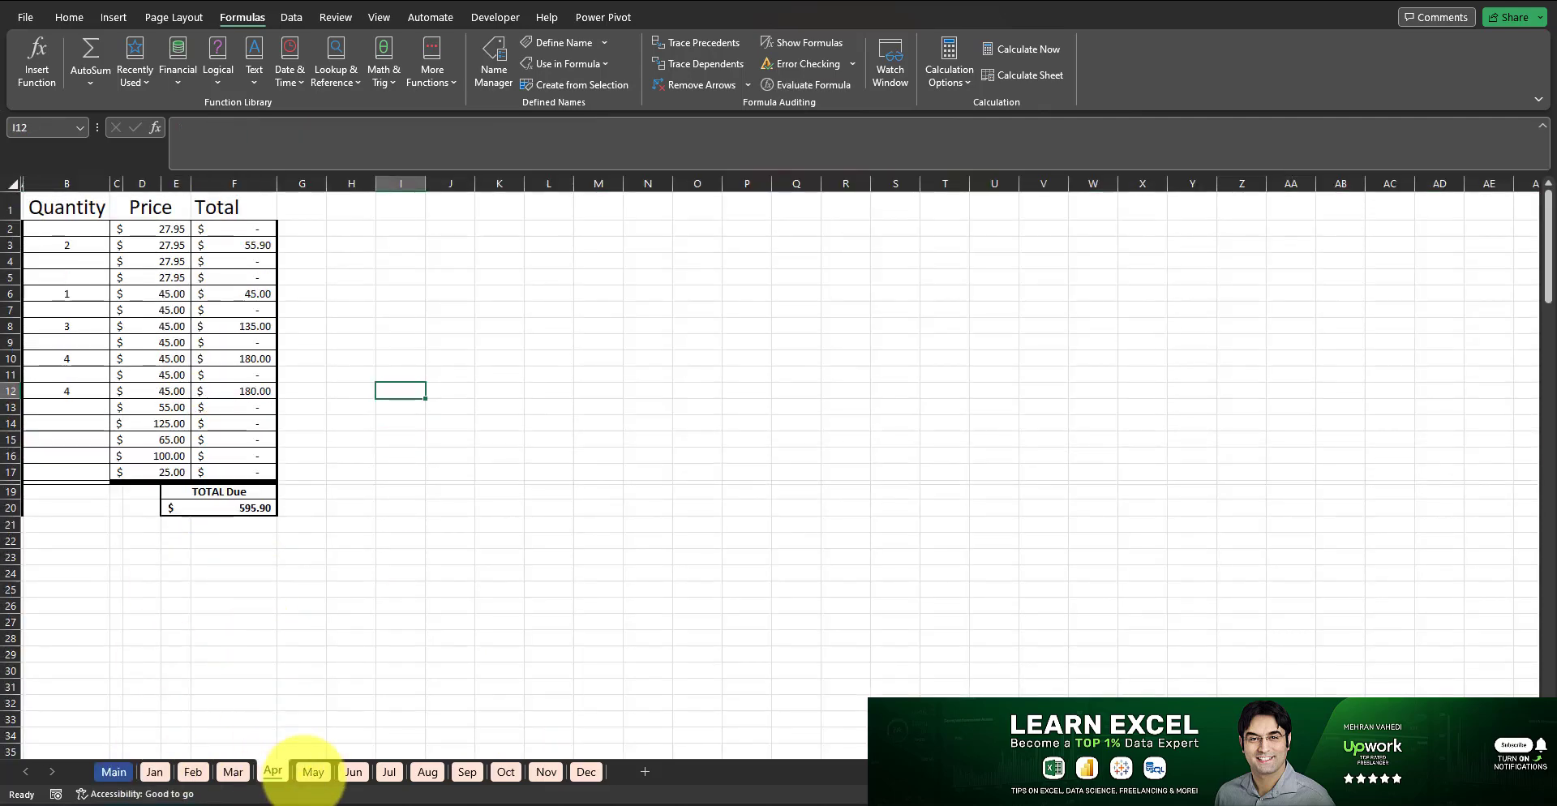
click(353, 771)
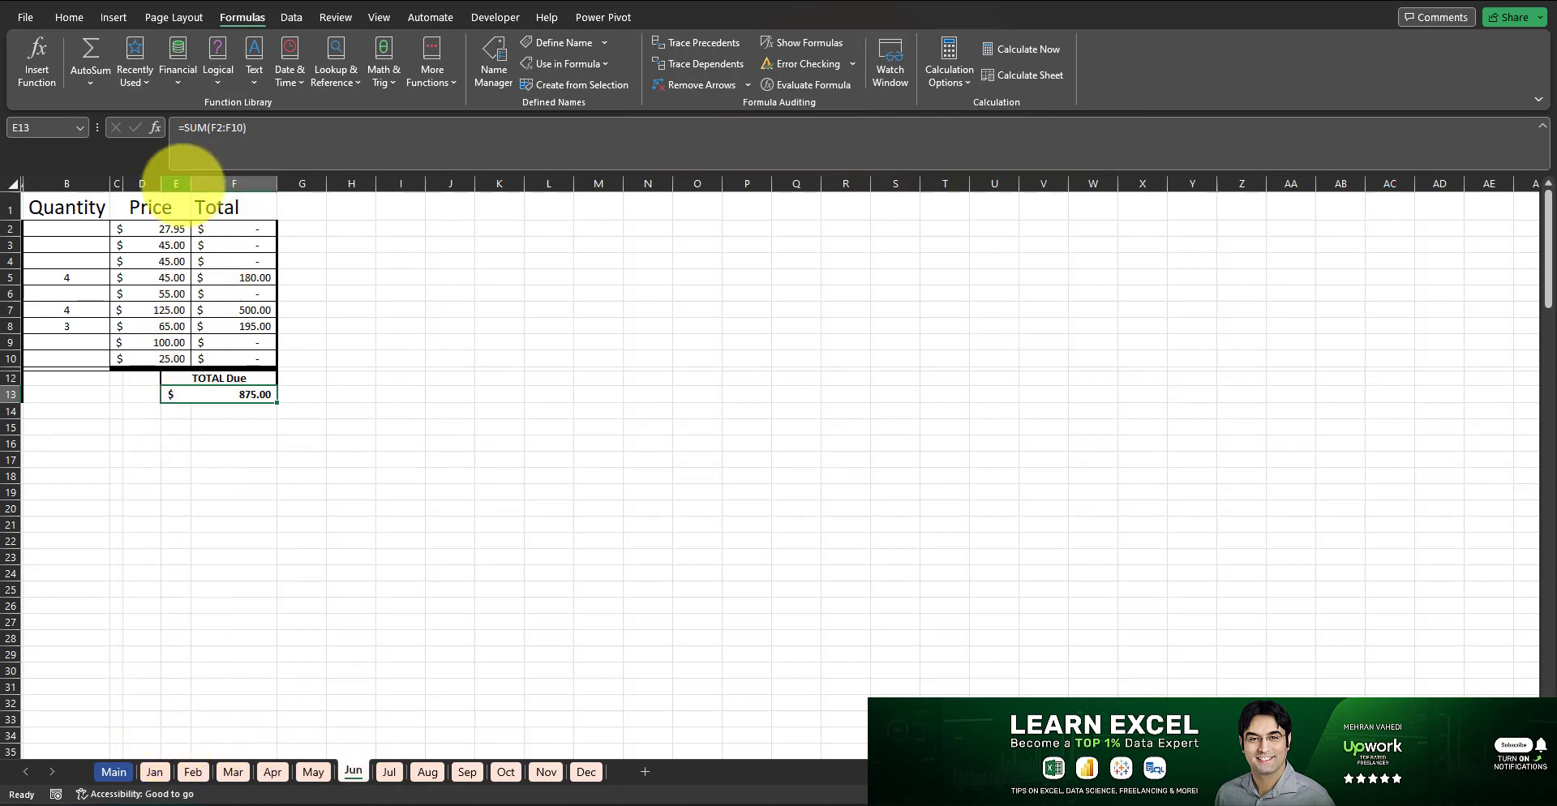
click(176, 184)
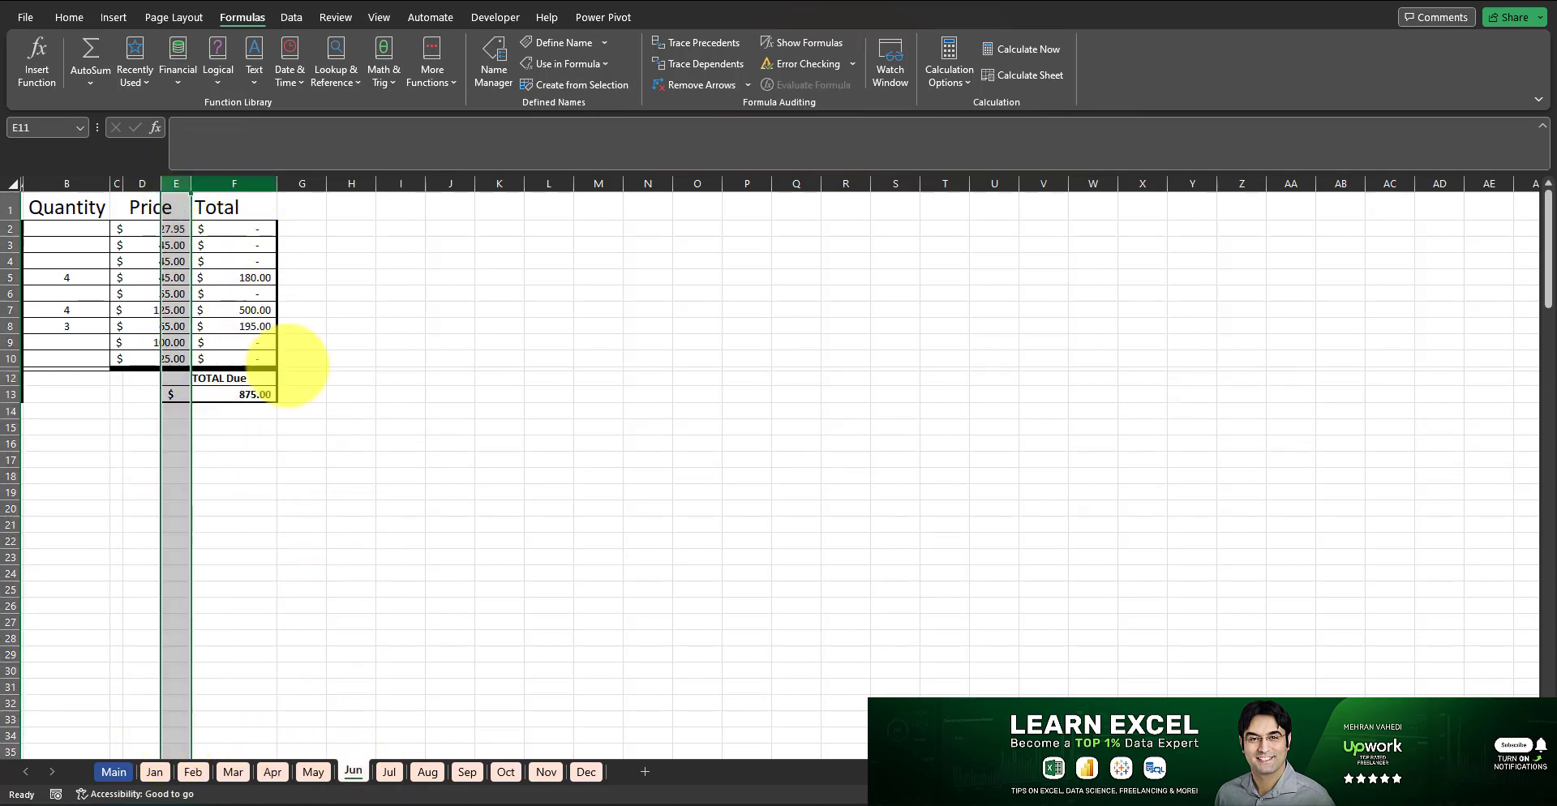
click(427, 771)
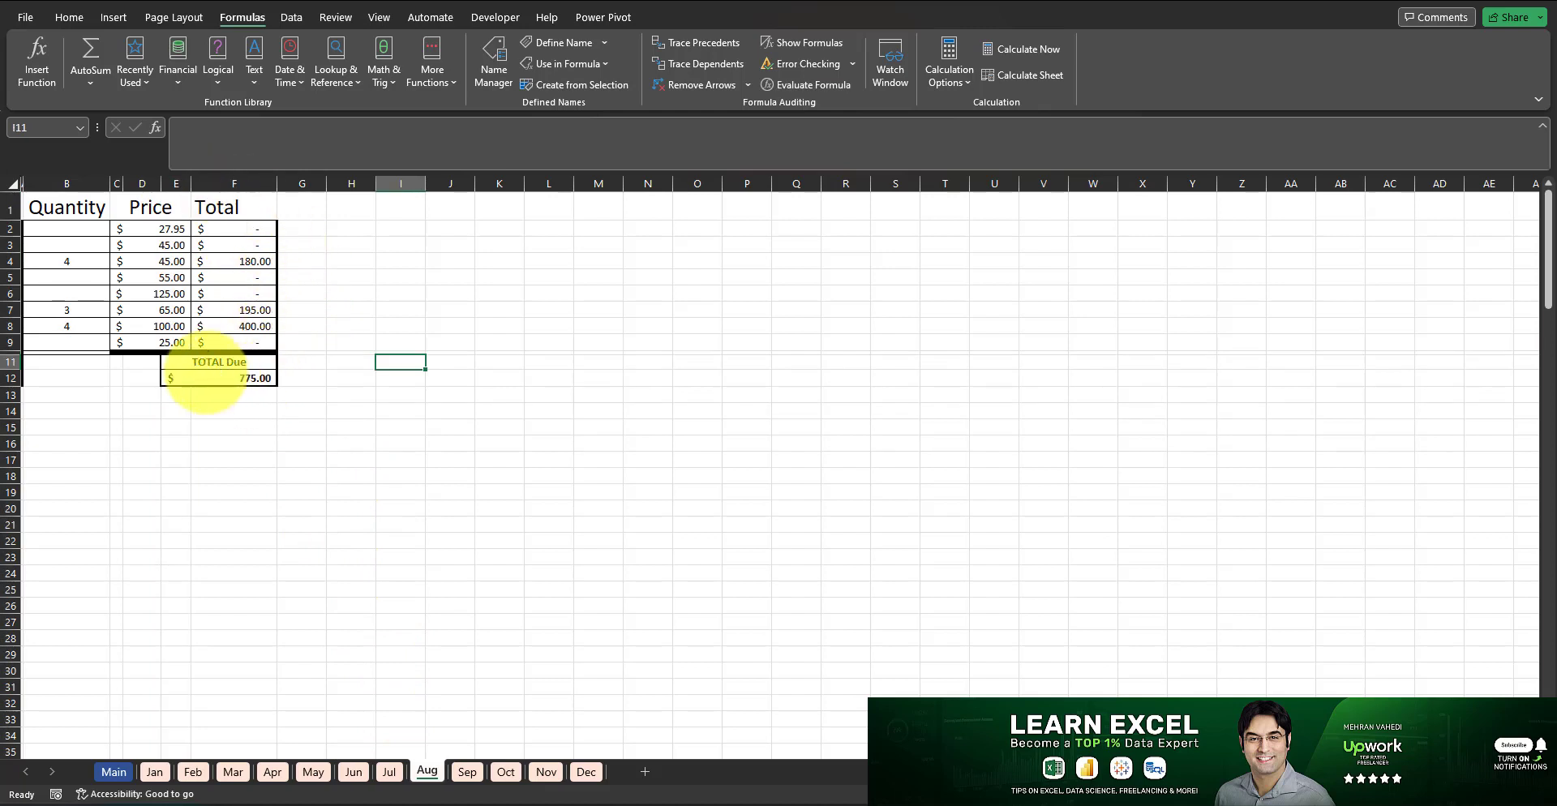
click(202, 364)
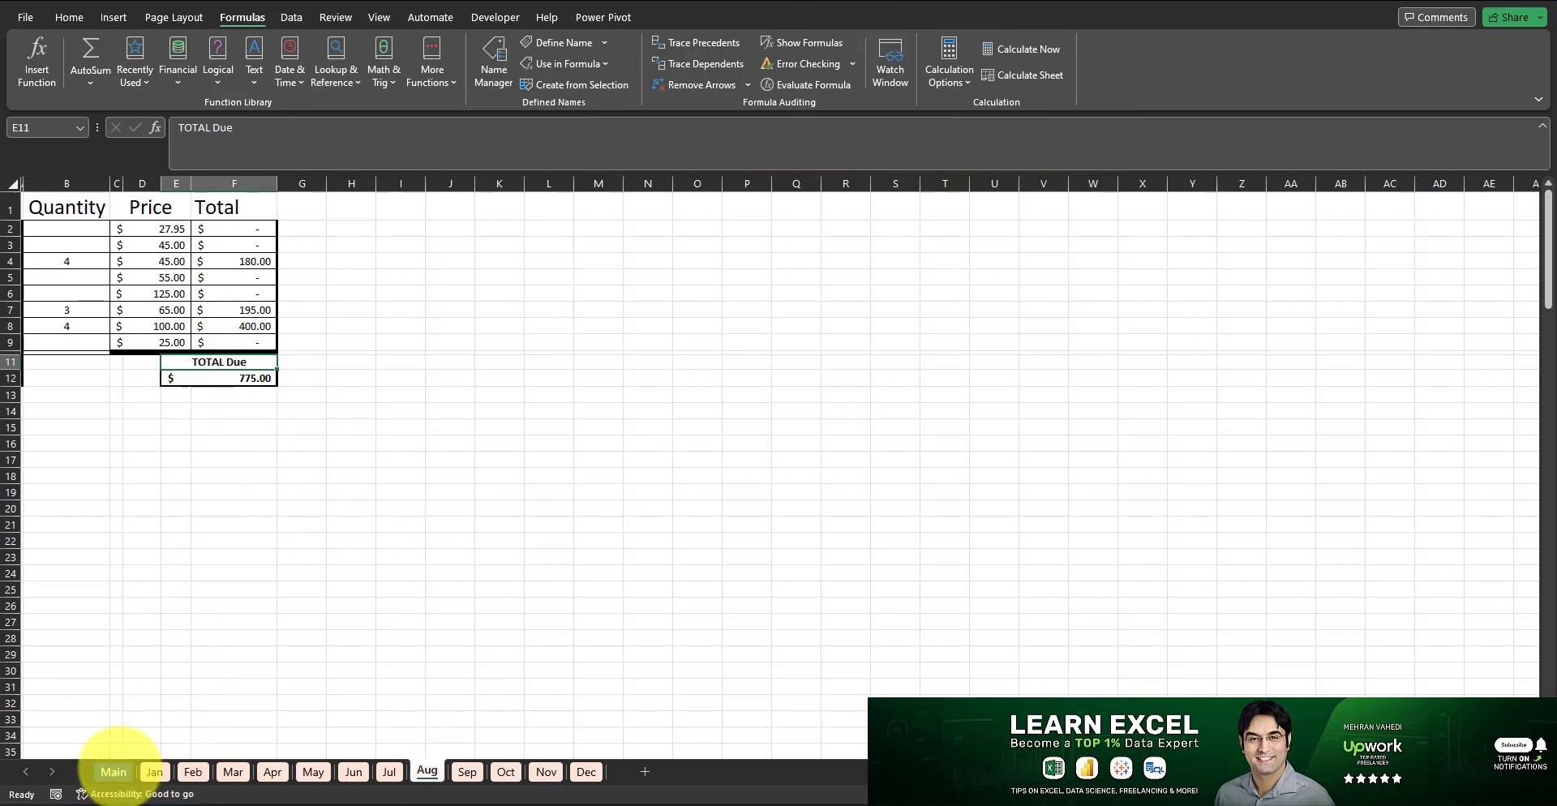
click(114, 770)
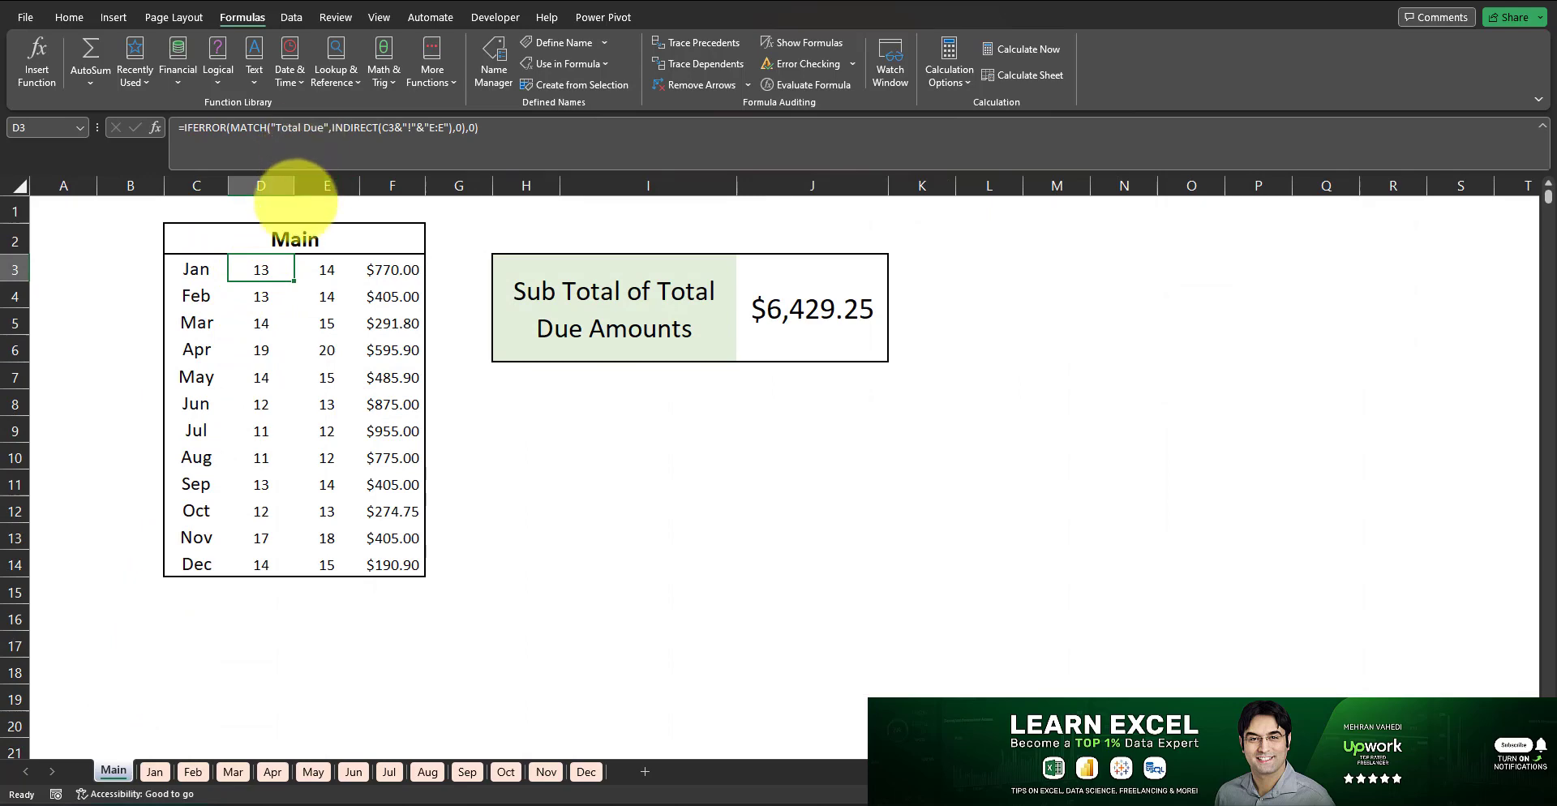
click(155, 770)
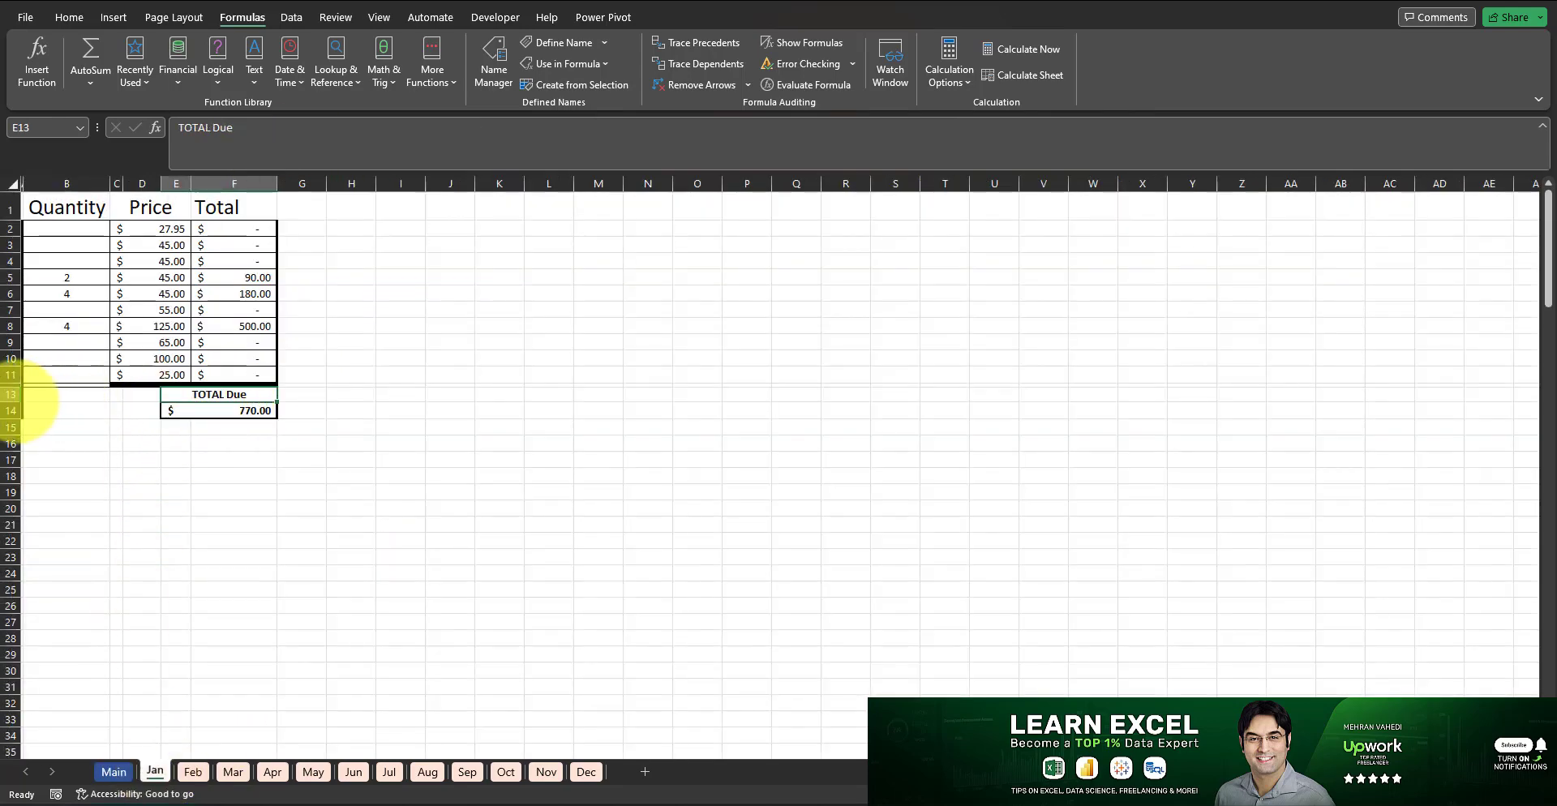
click(227, 769)
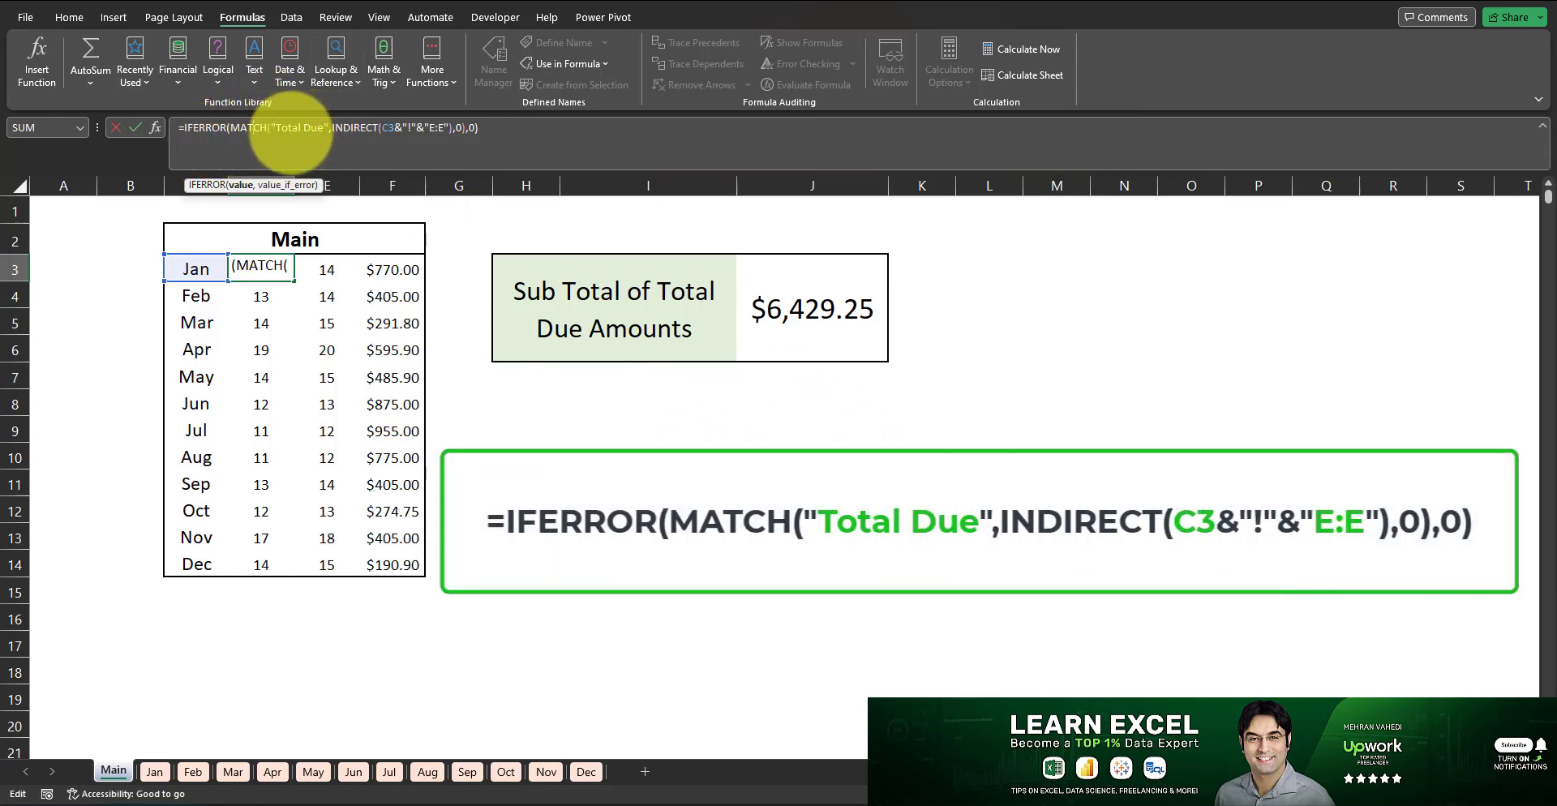
Step: Examine the "Total Due" lookup value in the D3 formula on Main and check it against the label on the Jan sheet
drag(323, 128, 276, 129)
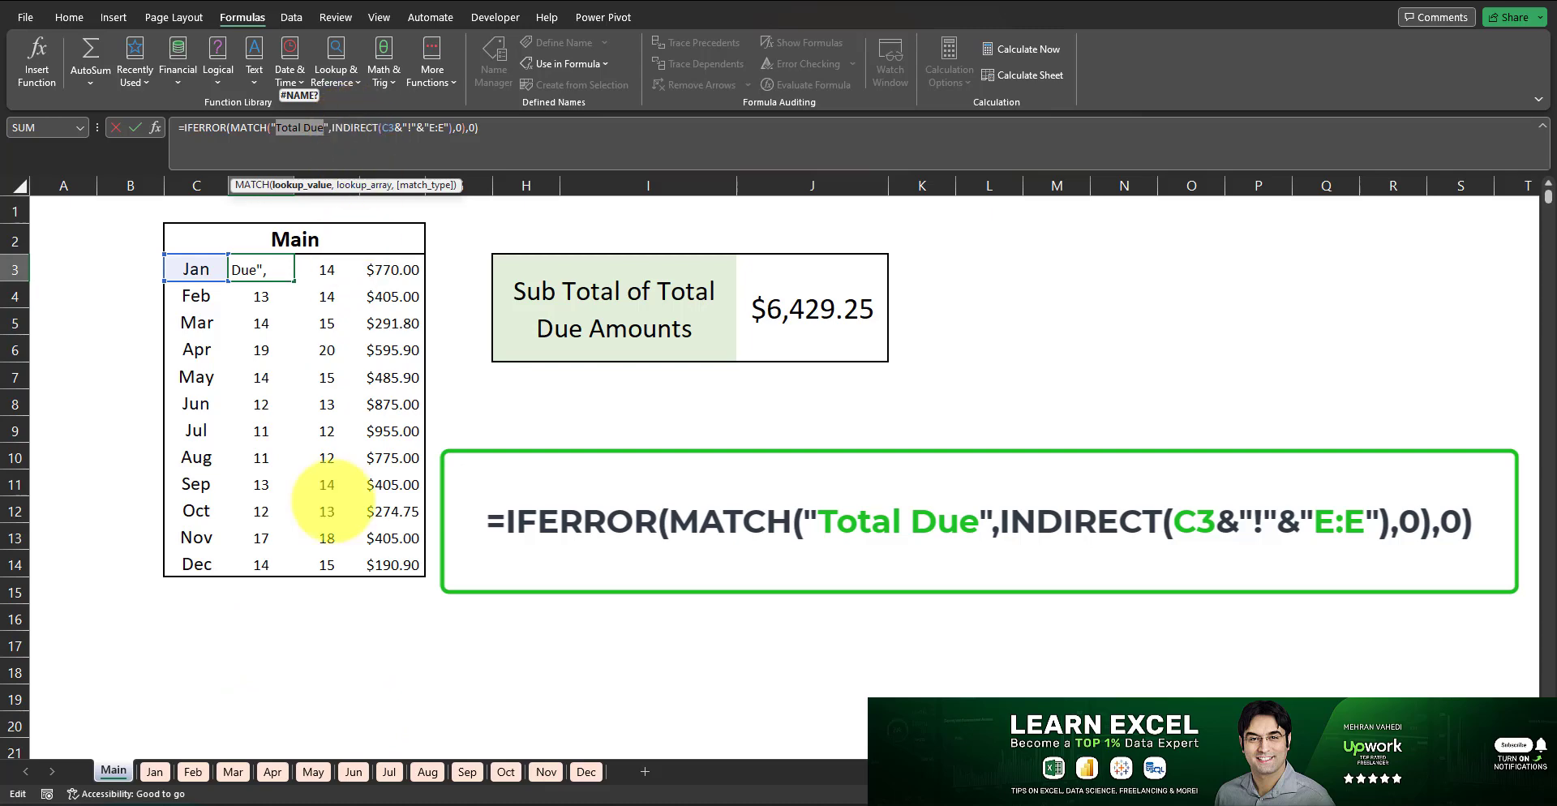
click(154, 771)
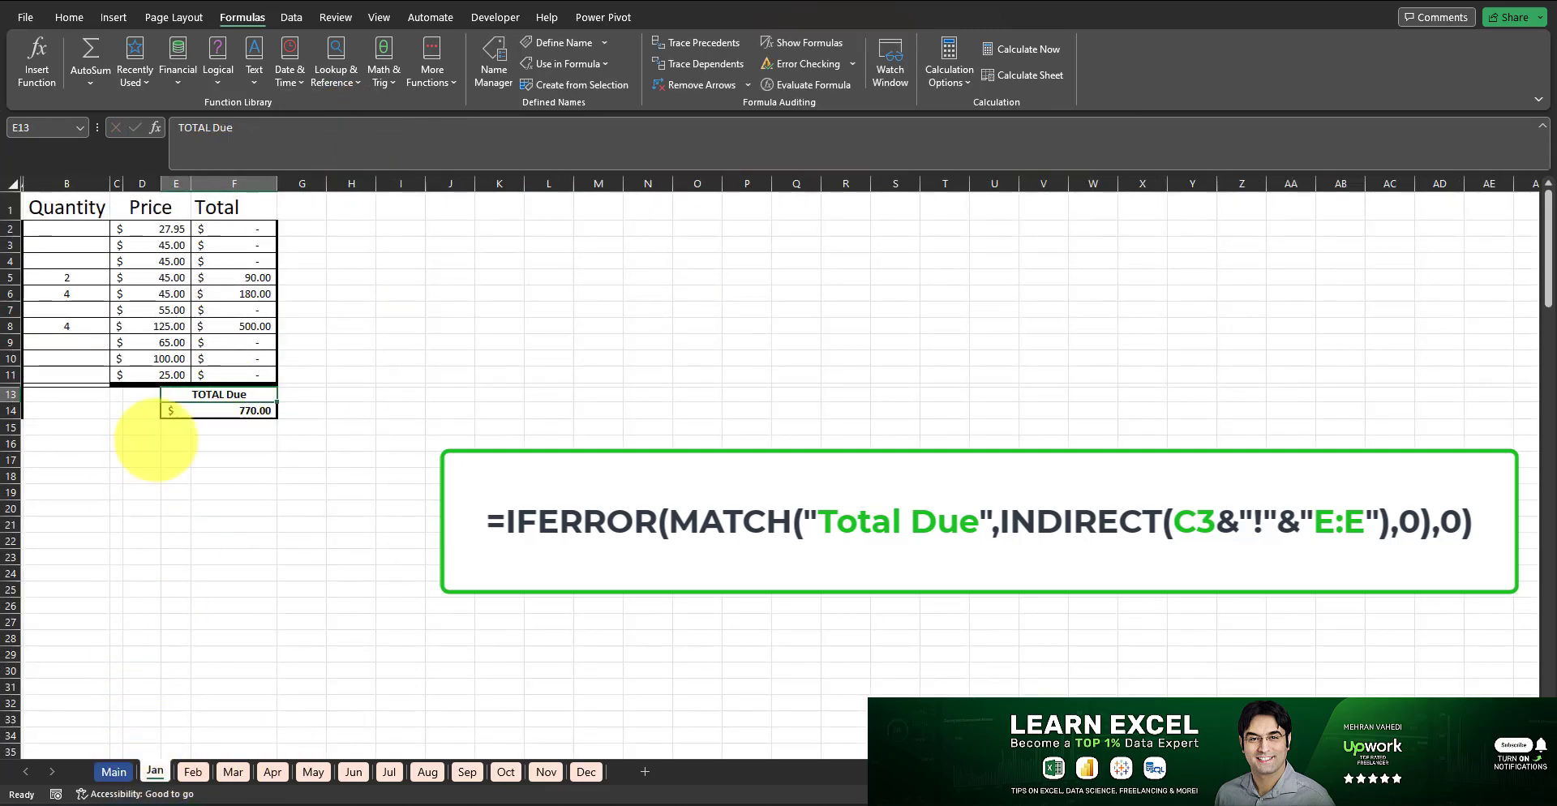
click(114, 770)
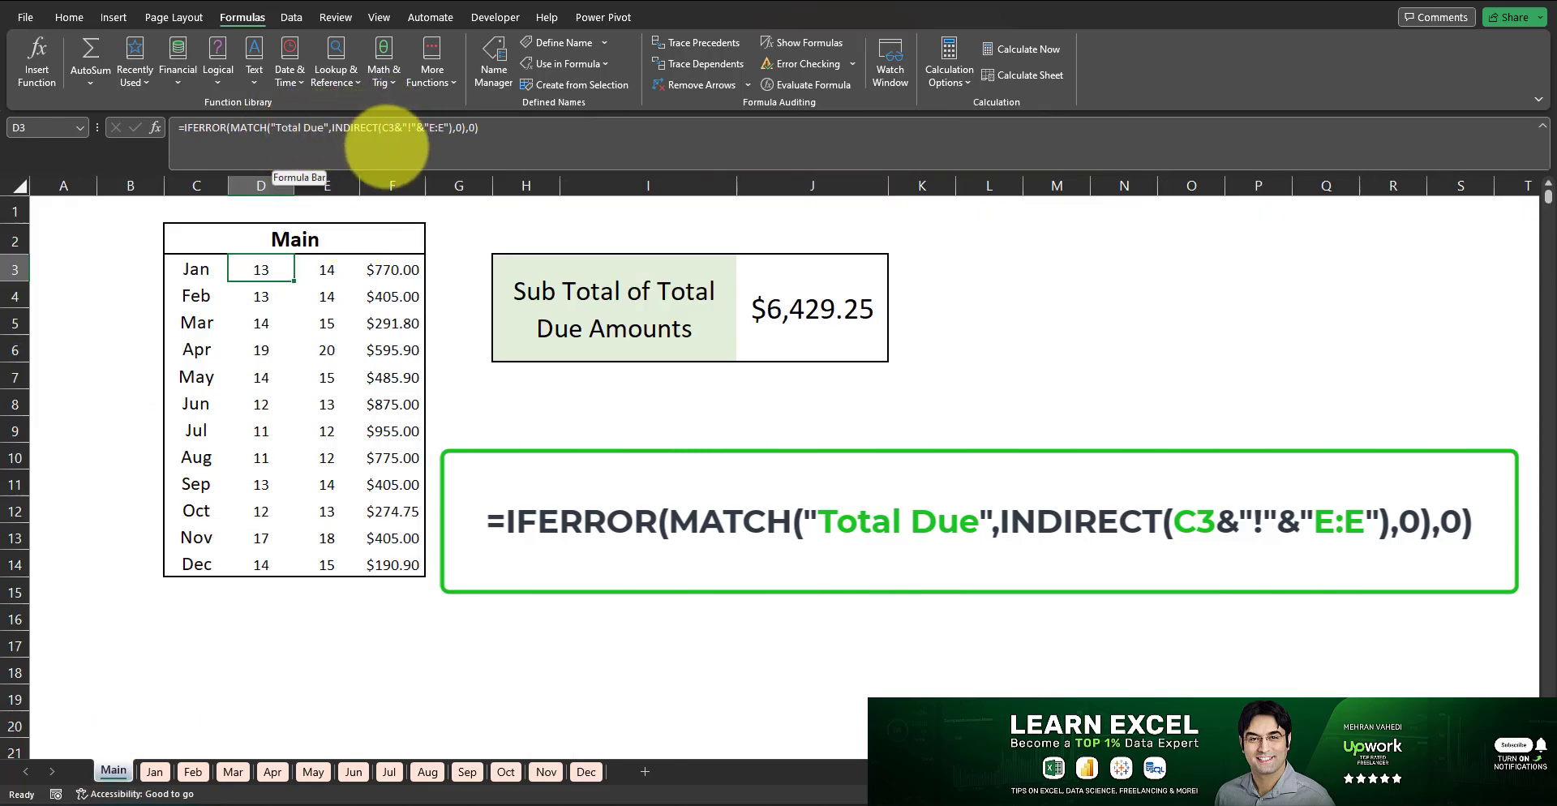
Step: Inspect the MATCH and INDIRECT arguments of the D3 formula on Main, including the C3 sheet reference and column E:E
click(374, 128)
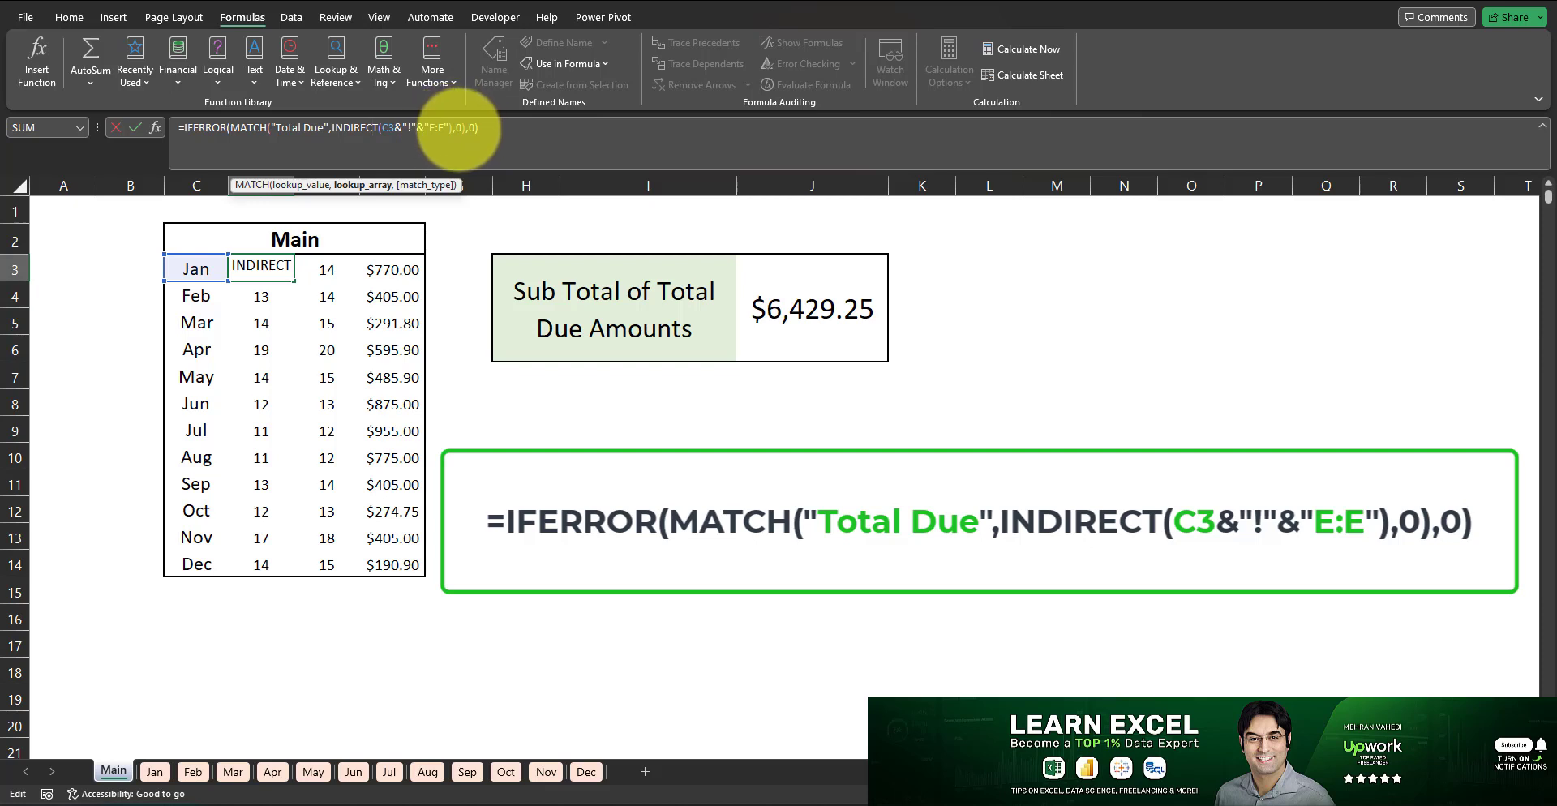
click(503, 131)
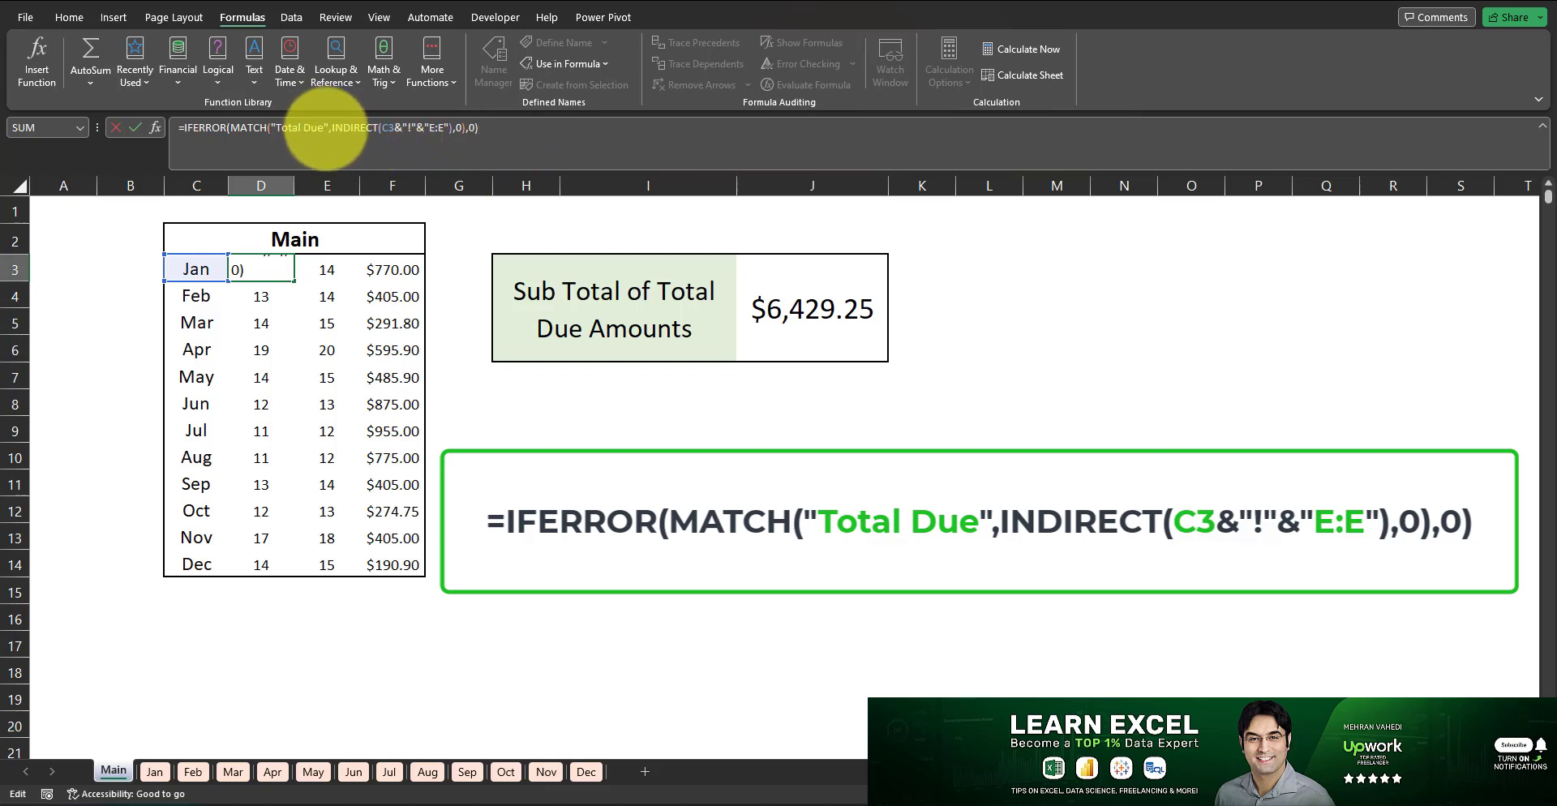
drag(317, 128, 272, 129)
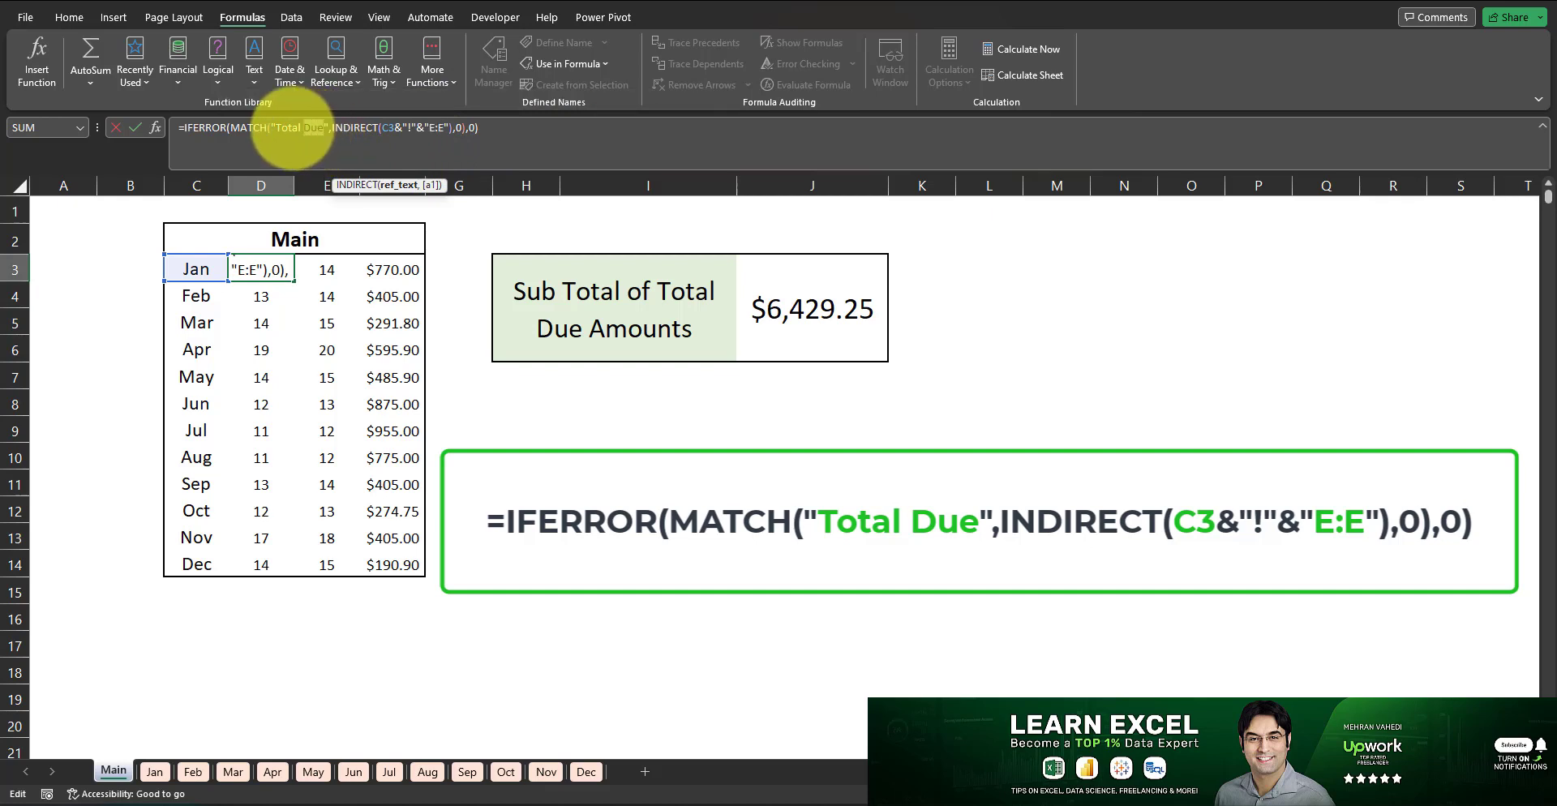
double_click(387, 128)
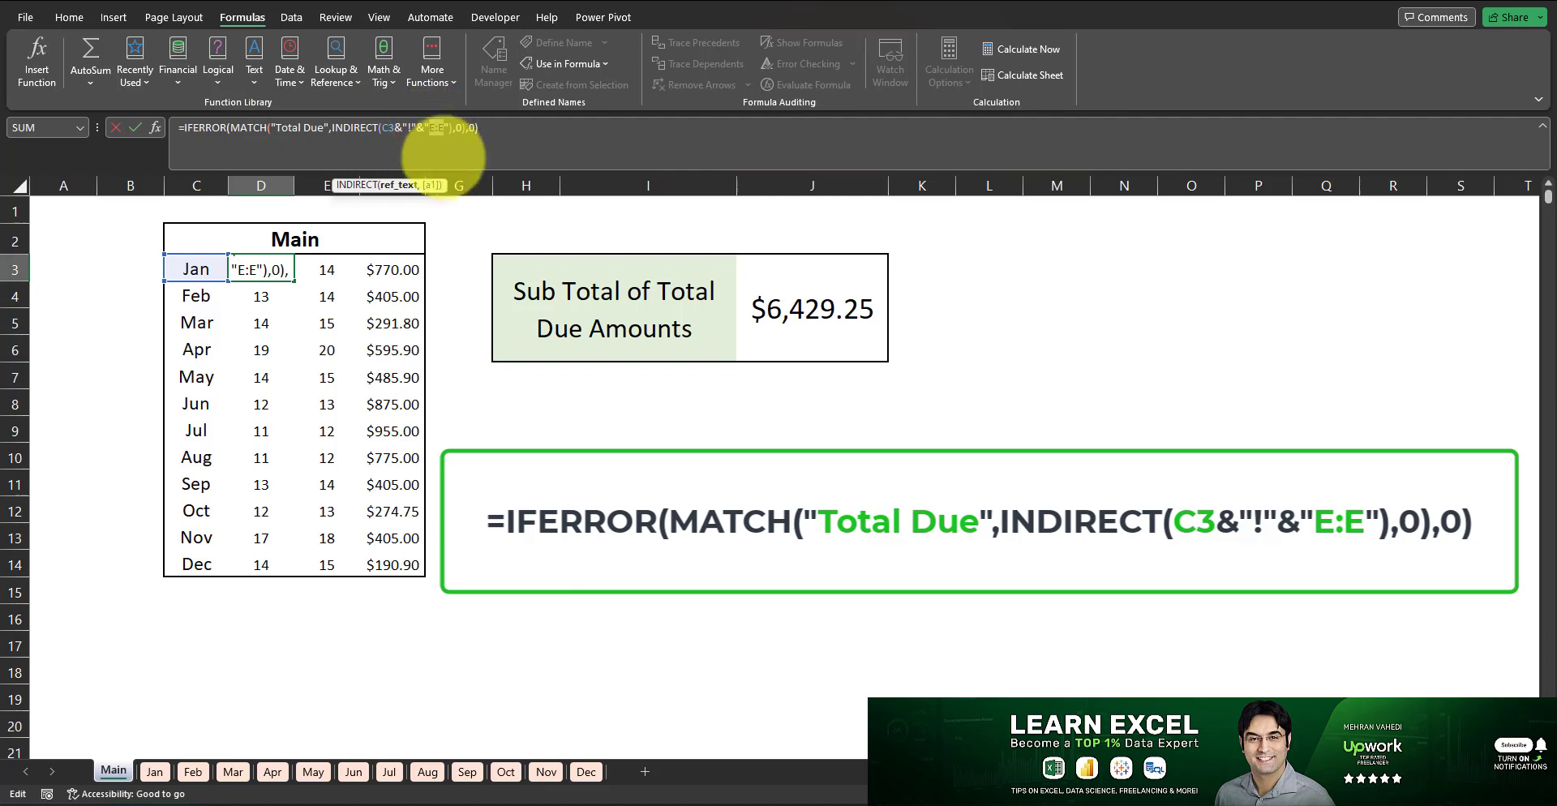
double_click(436, 128)
key(Return)
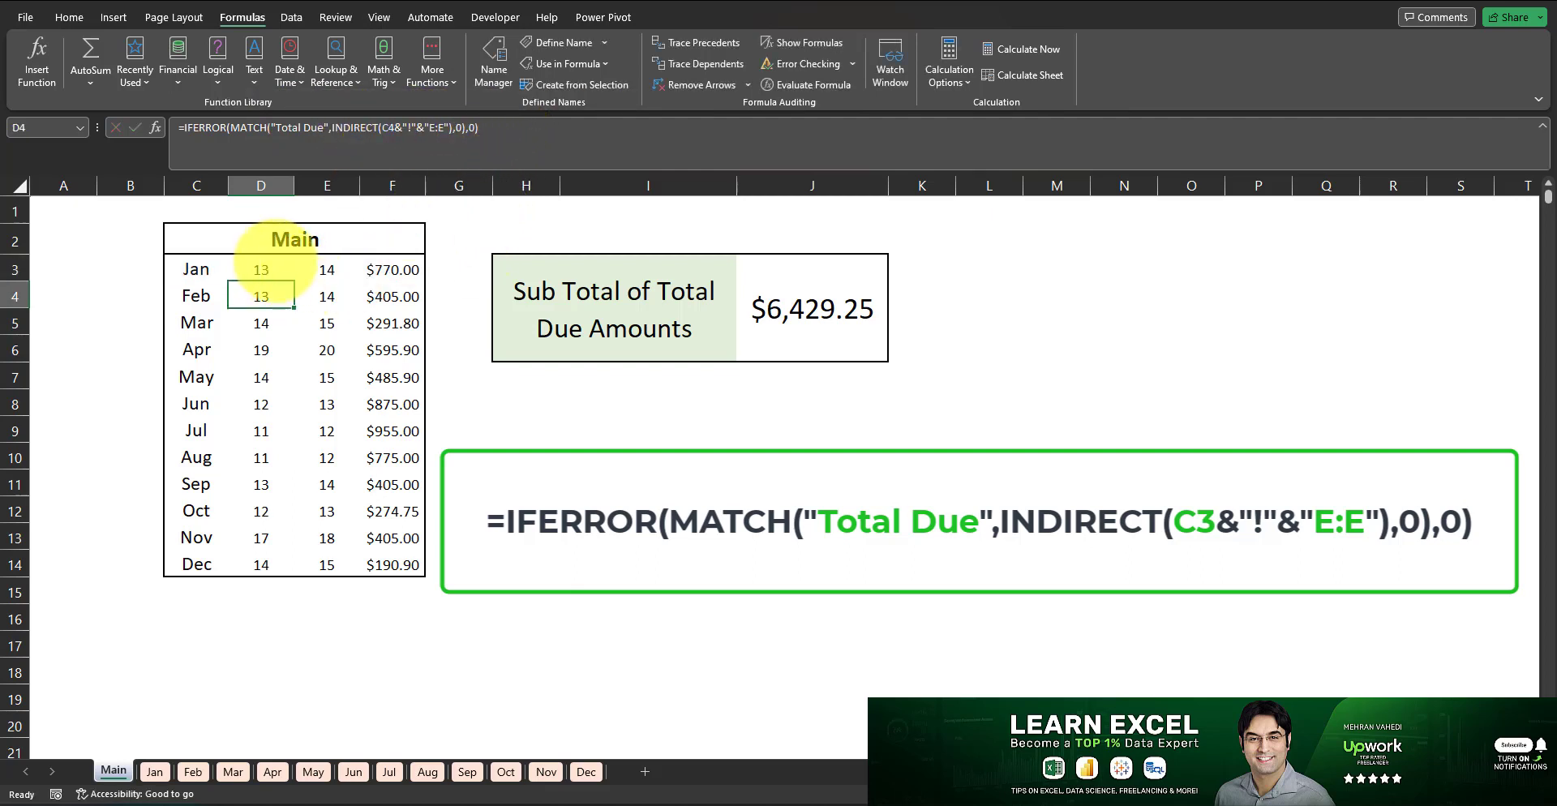
Step: Review the row-number formulas in D3:D14 and the =D3+1 formula in E3 on the Main sheet
click(261, 270)
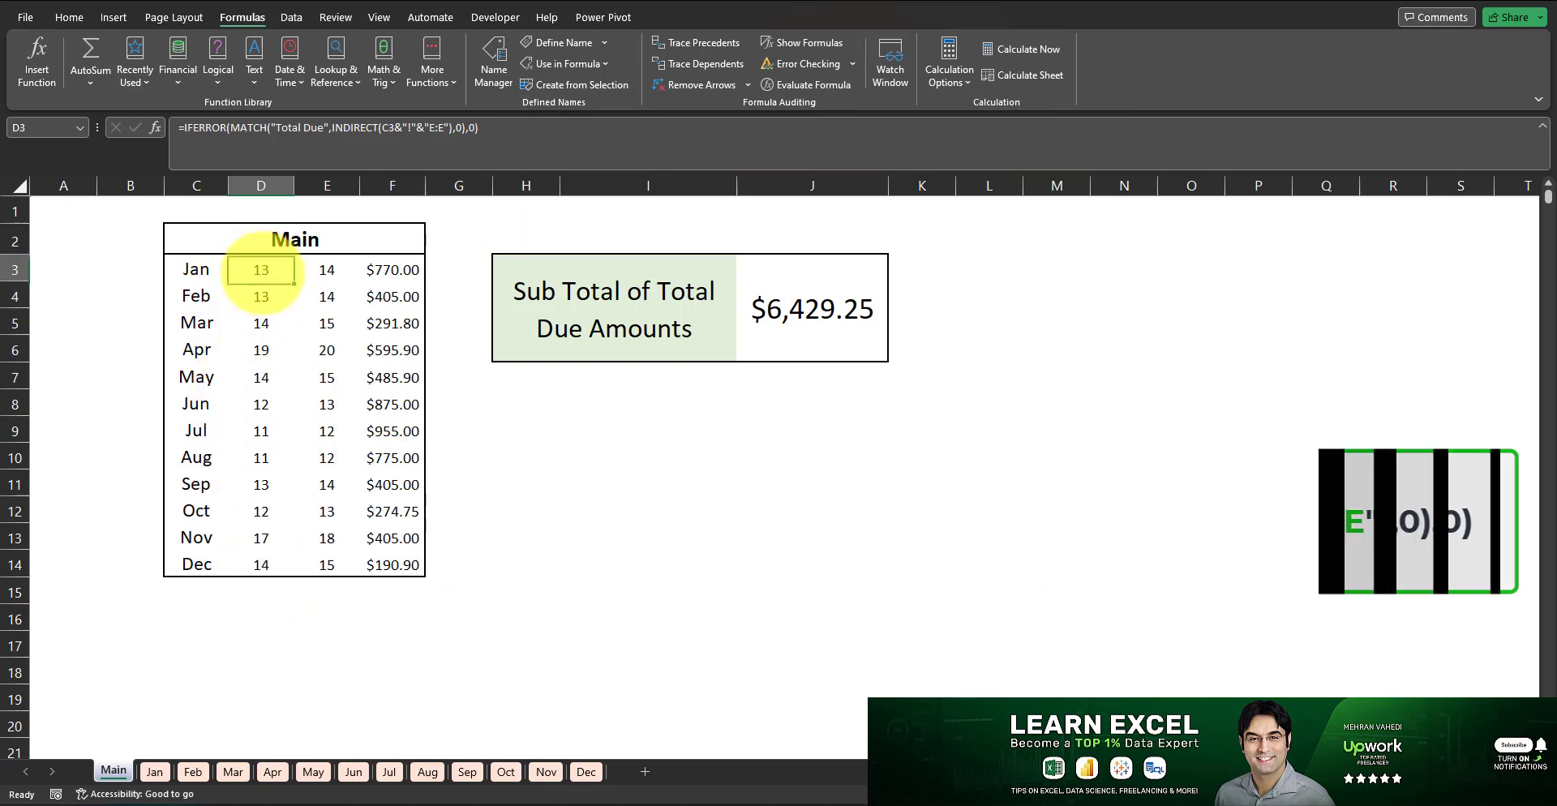
drag(261, 271, 266, 551)
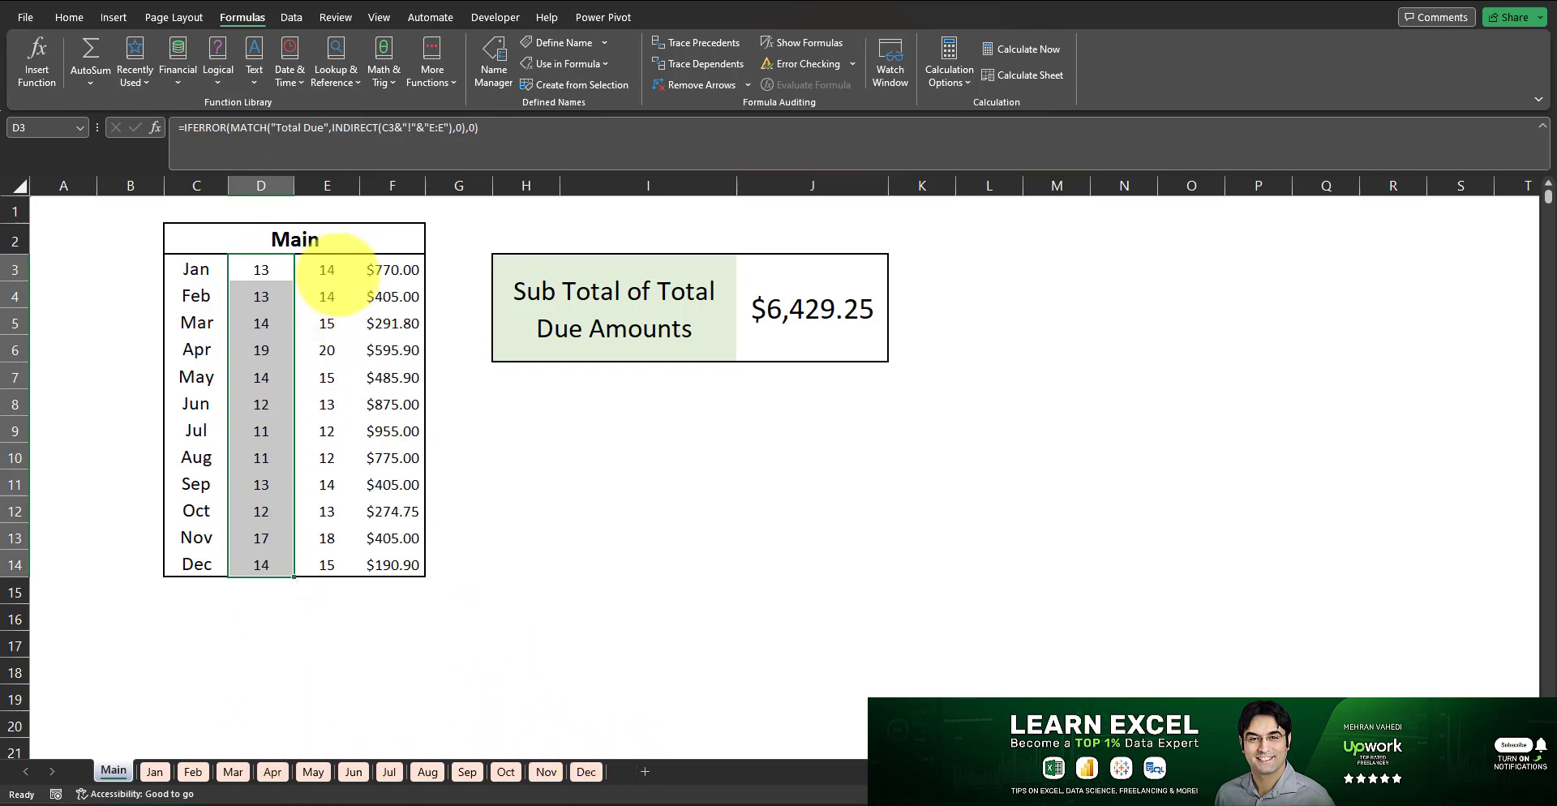
click(327, 270)
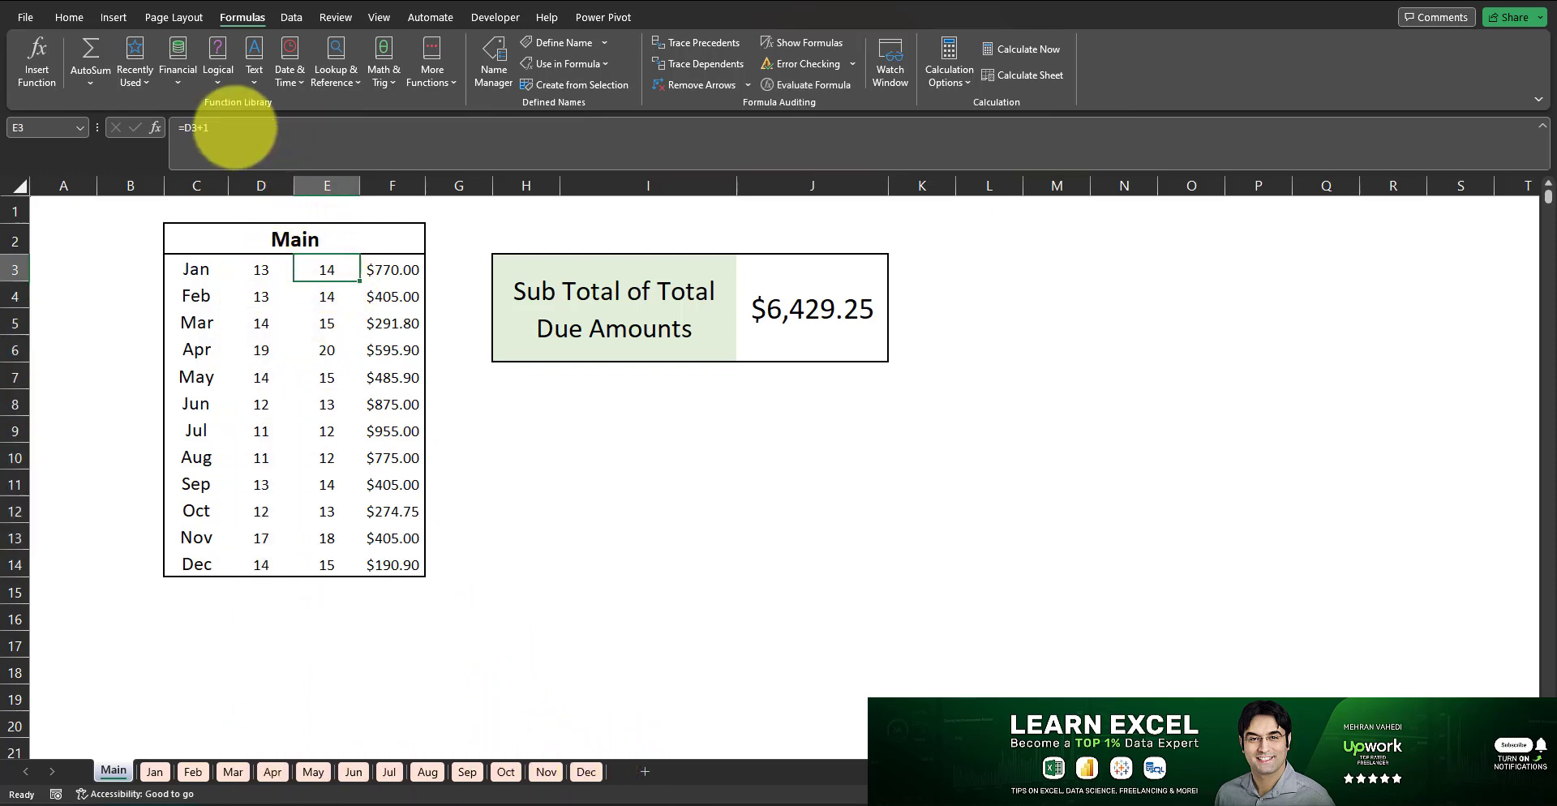
click(242, 132)
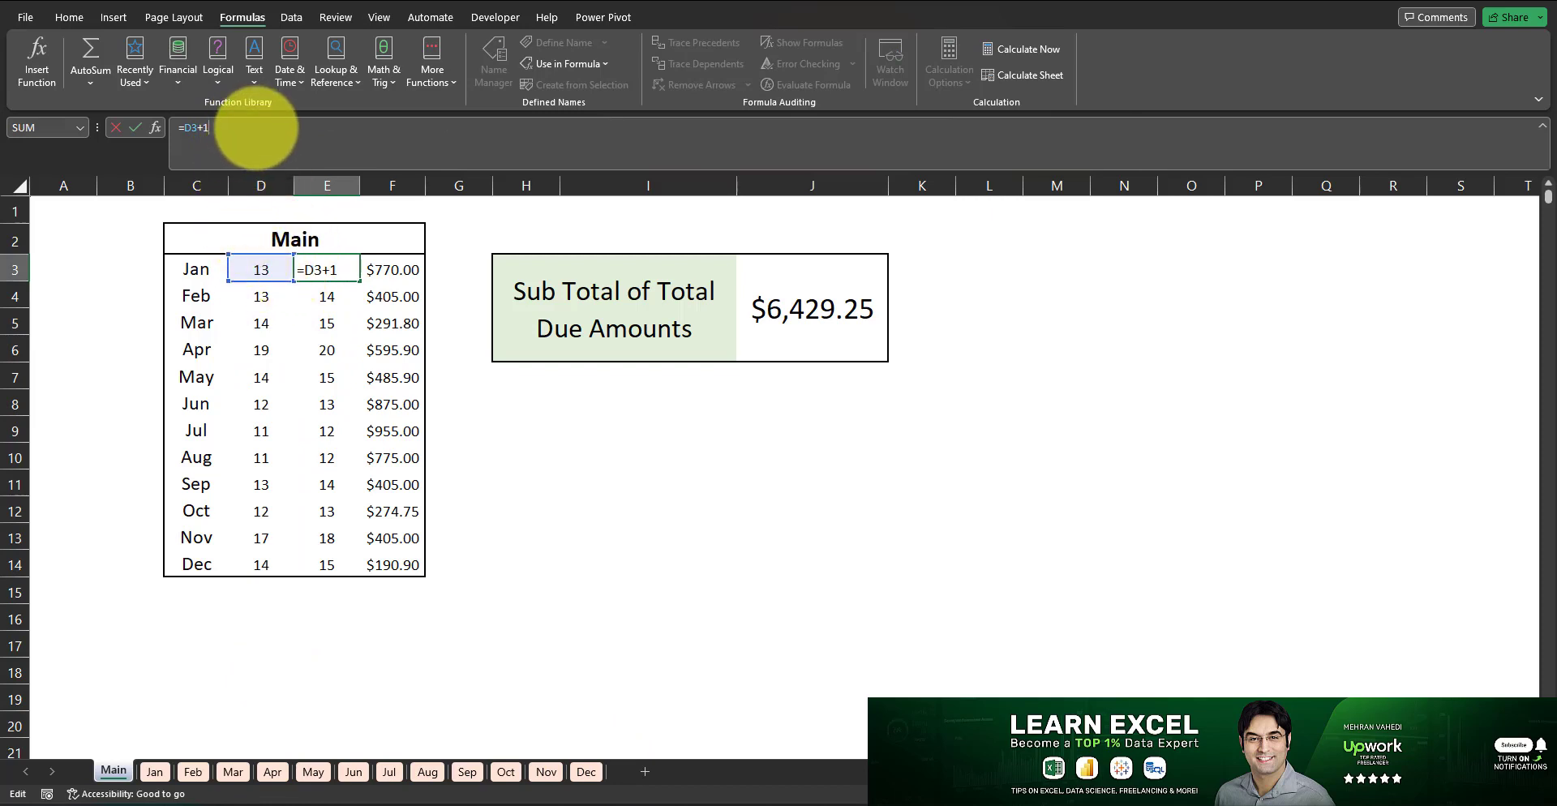
key(Return)
Step: Check on the Jan, May, Aug, Nov and Jun sheets that the amount sits one row below TOTAL Due, and return to Main
click(154, 771)
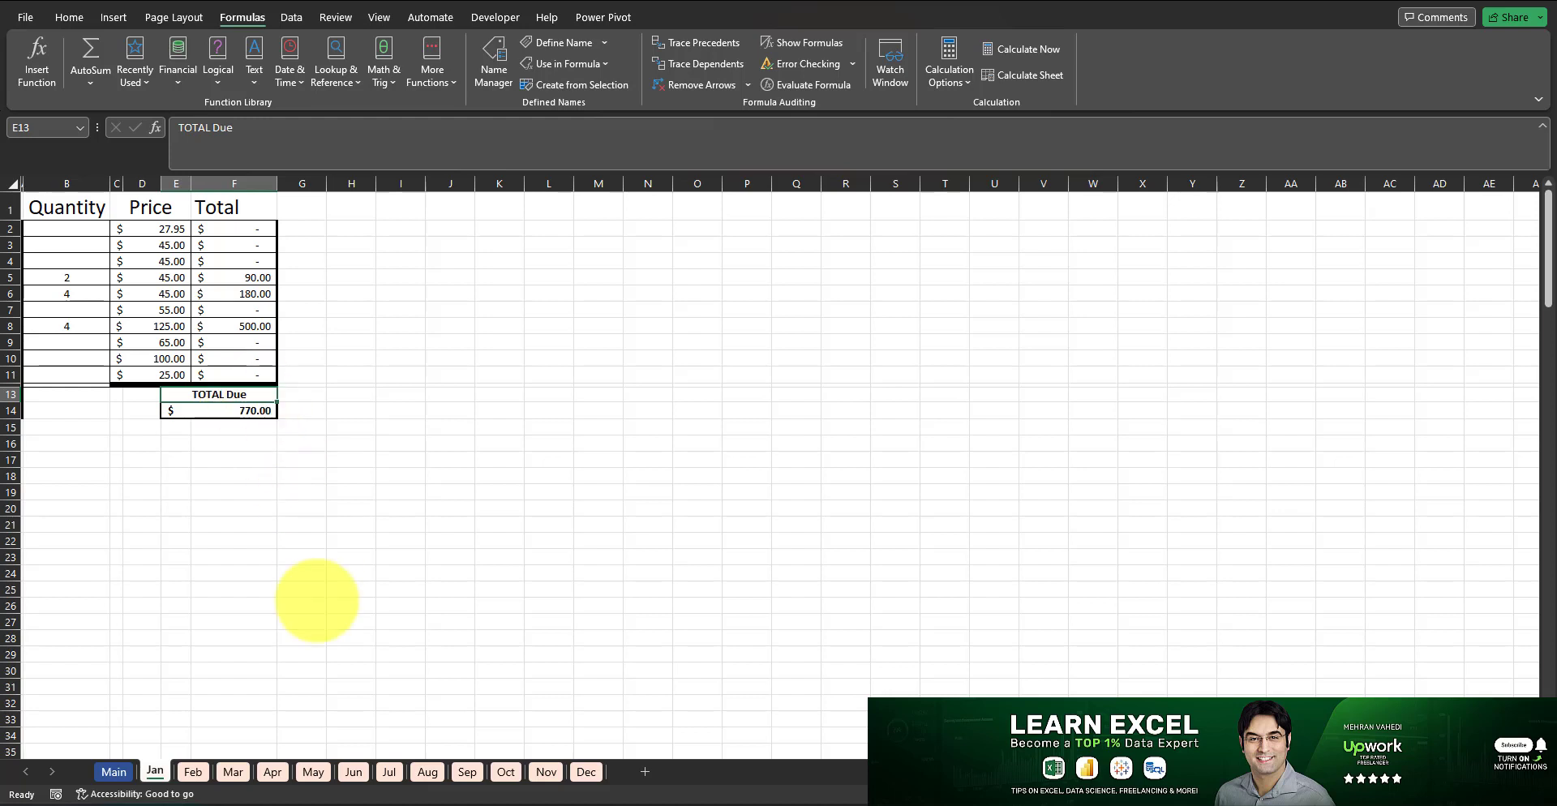
click(316, 770)
click(427, 770)
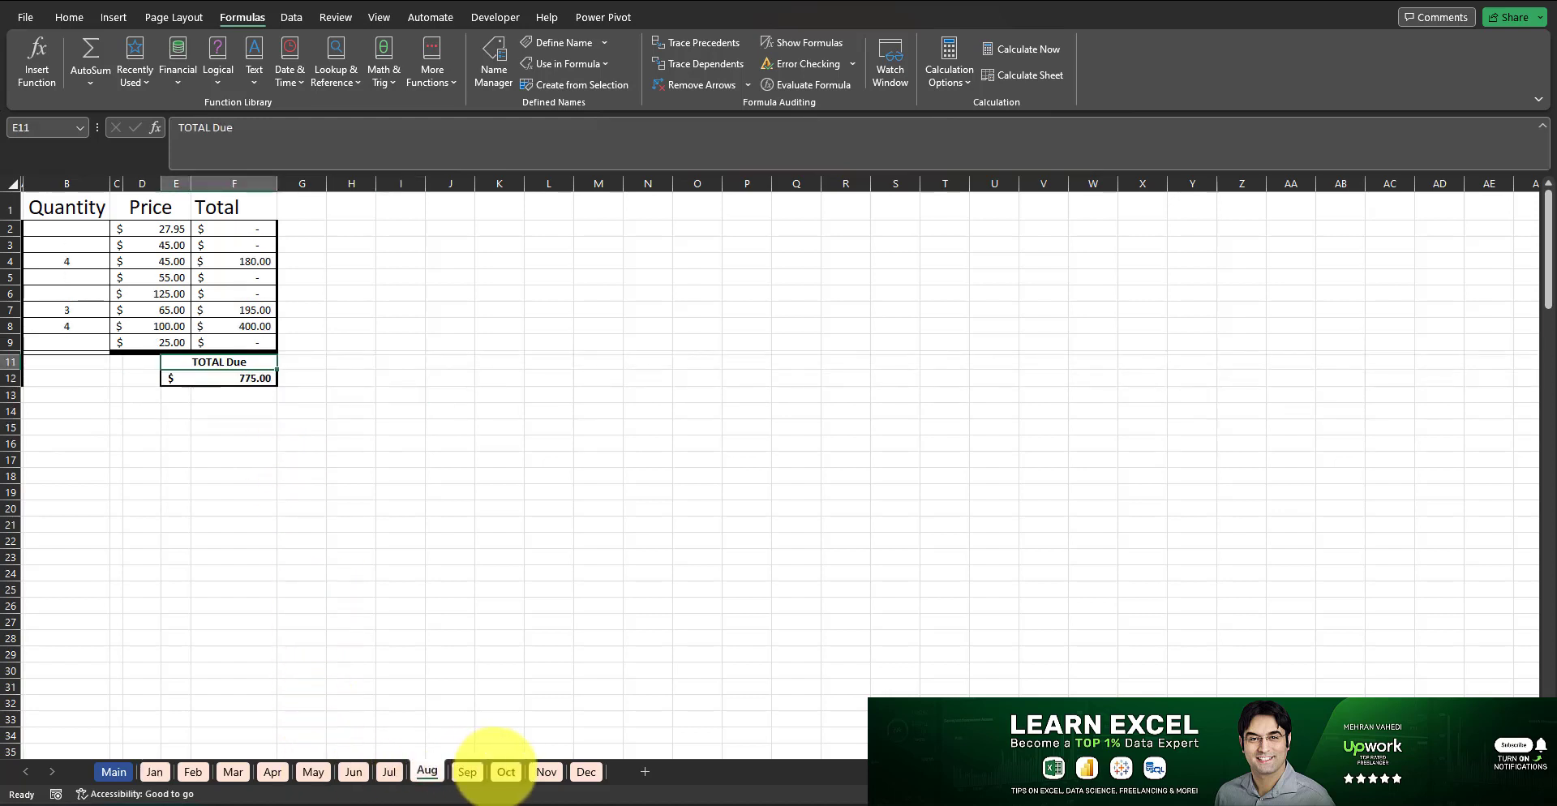
click(542, 771)
click(113, 771)
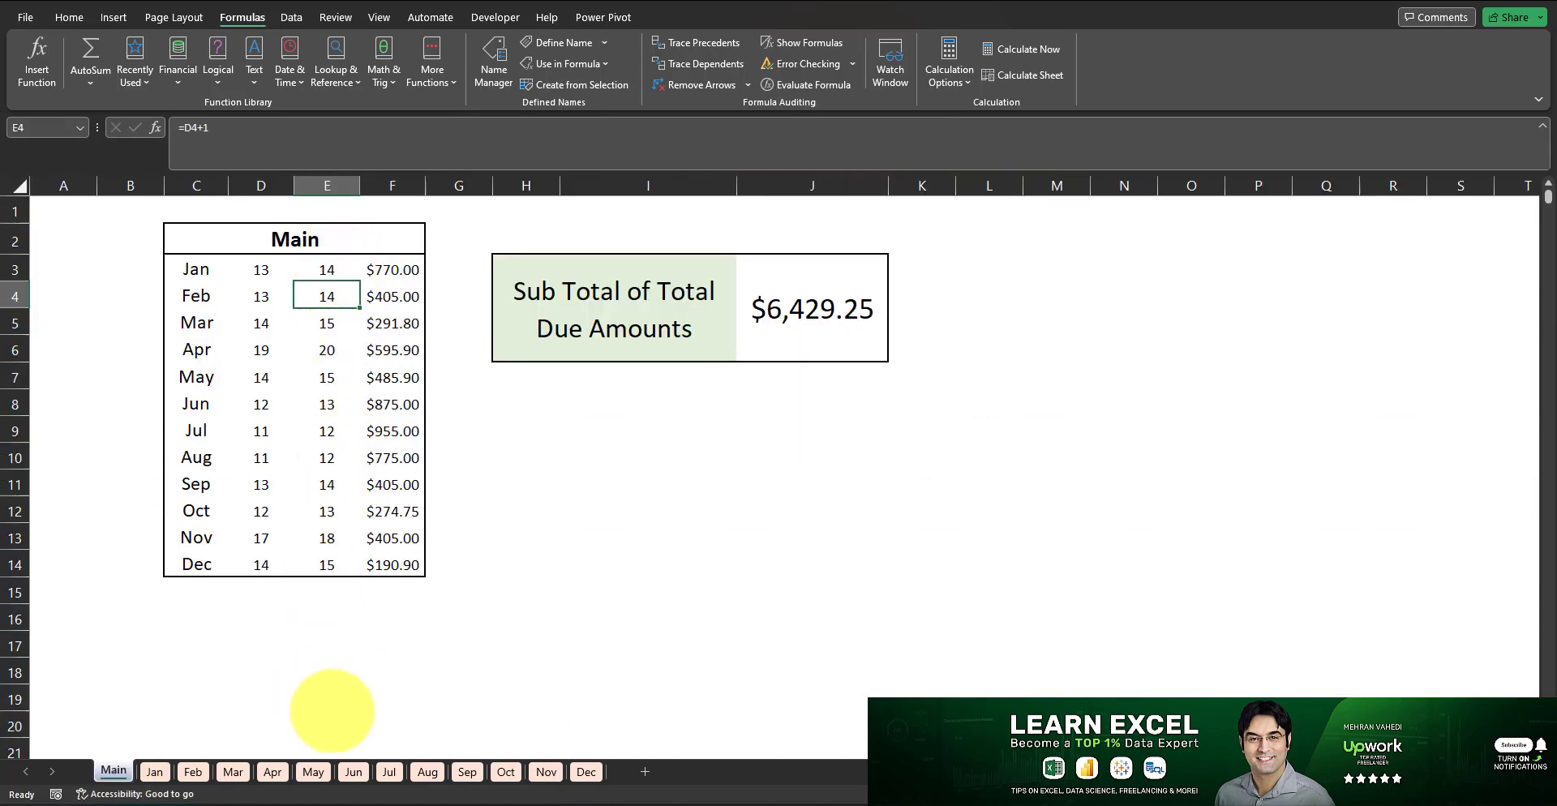
click(354, 770)
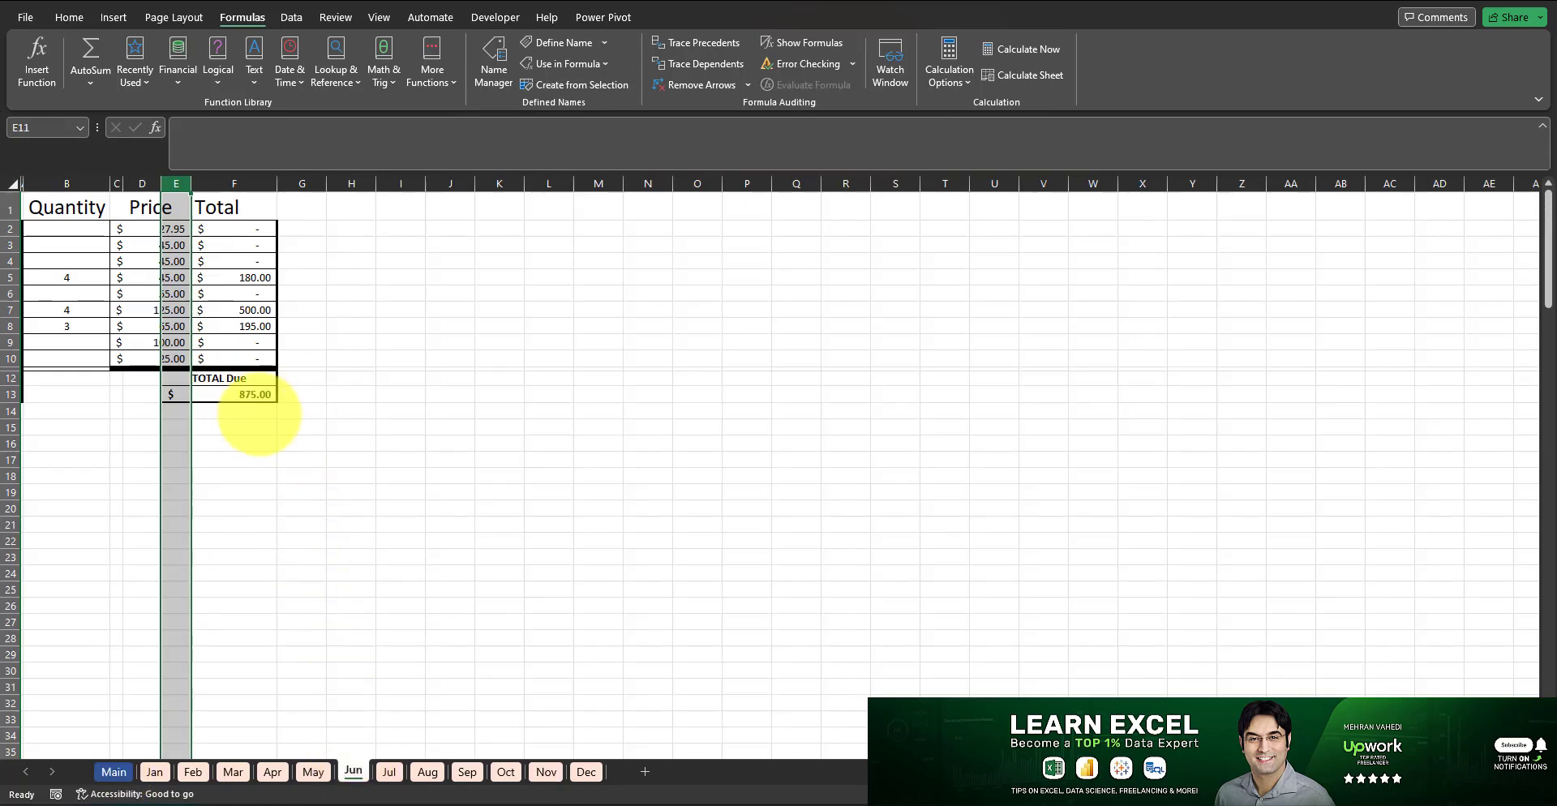
click(114, 771)
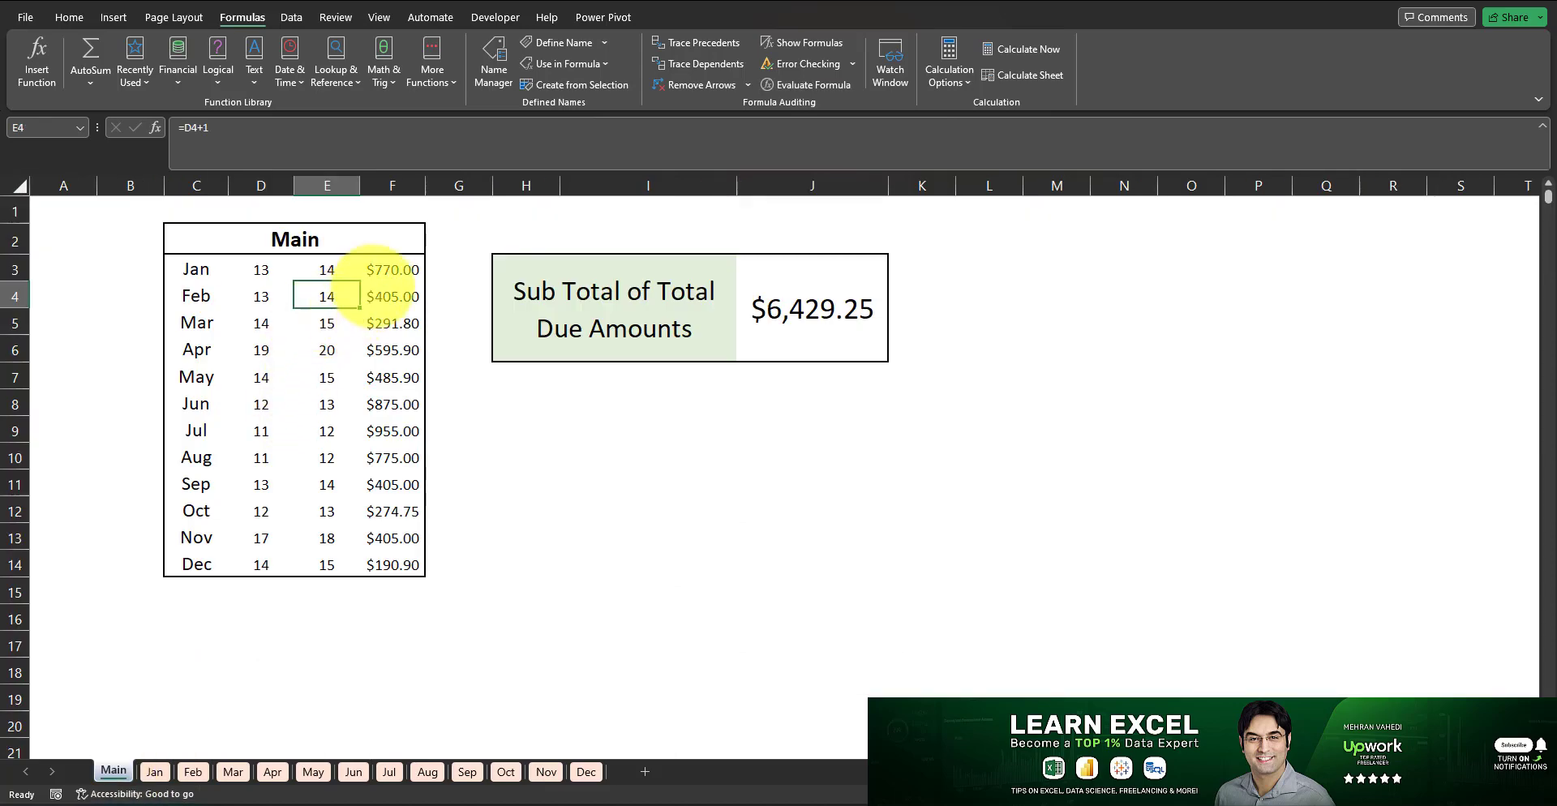
Step: Examine the IFERROR and INDIRECT arguments of the F3 formula on Main and compare them with the TOTAL Due amount cell on the Jan sheet
click(392, 269)
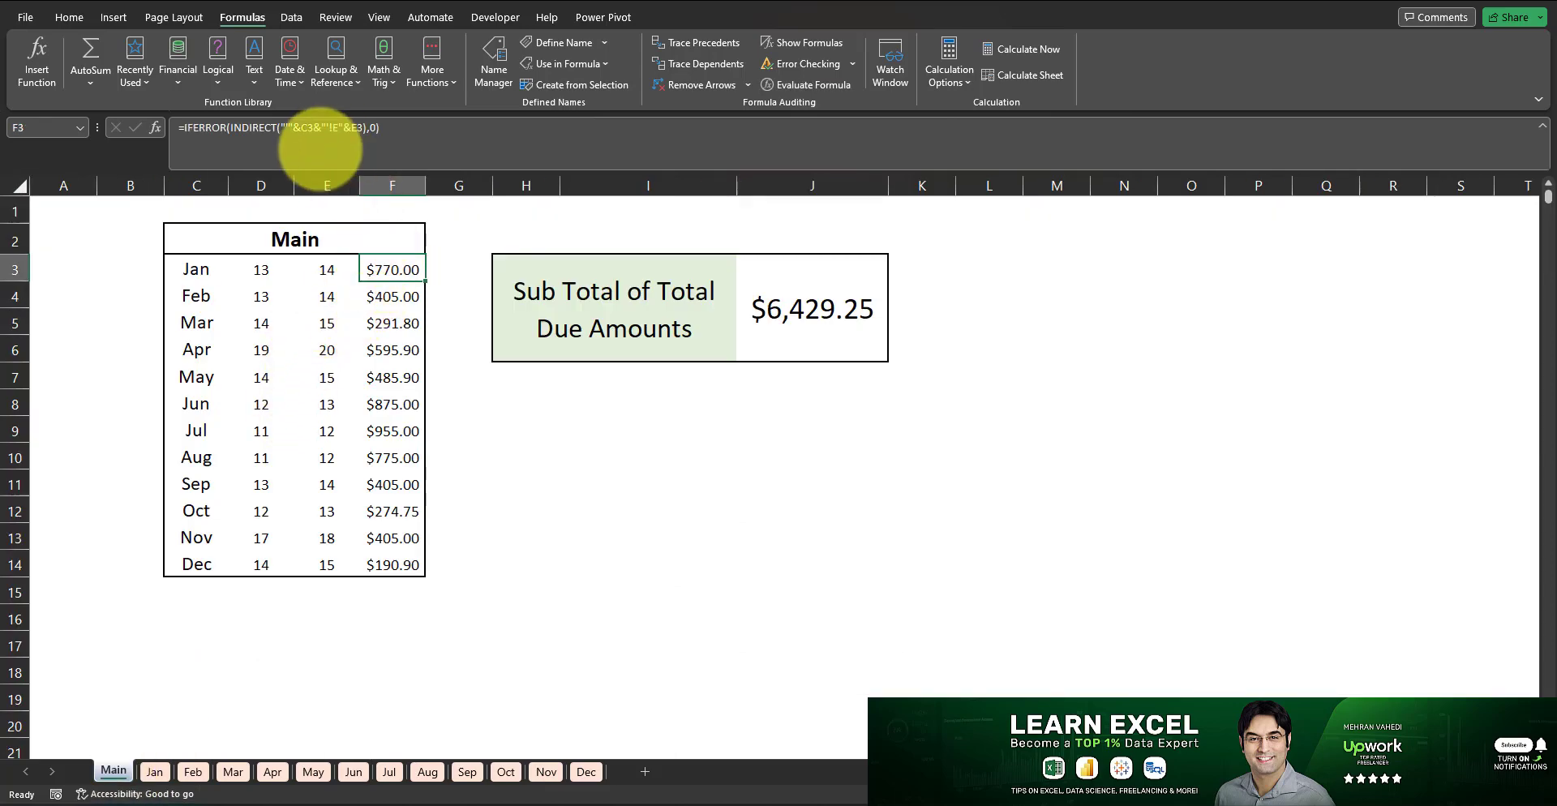
click(367, 130)
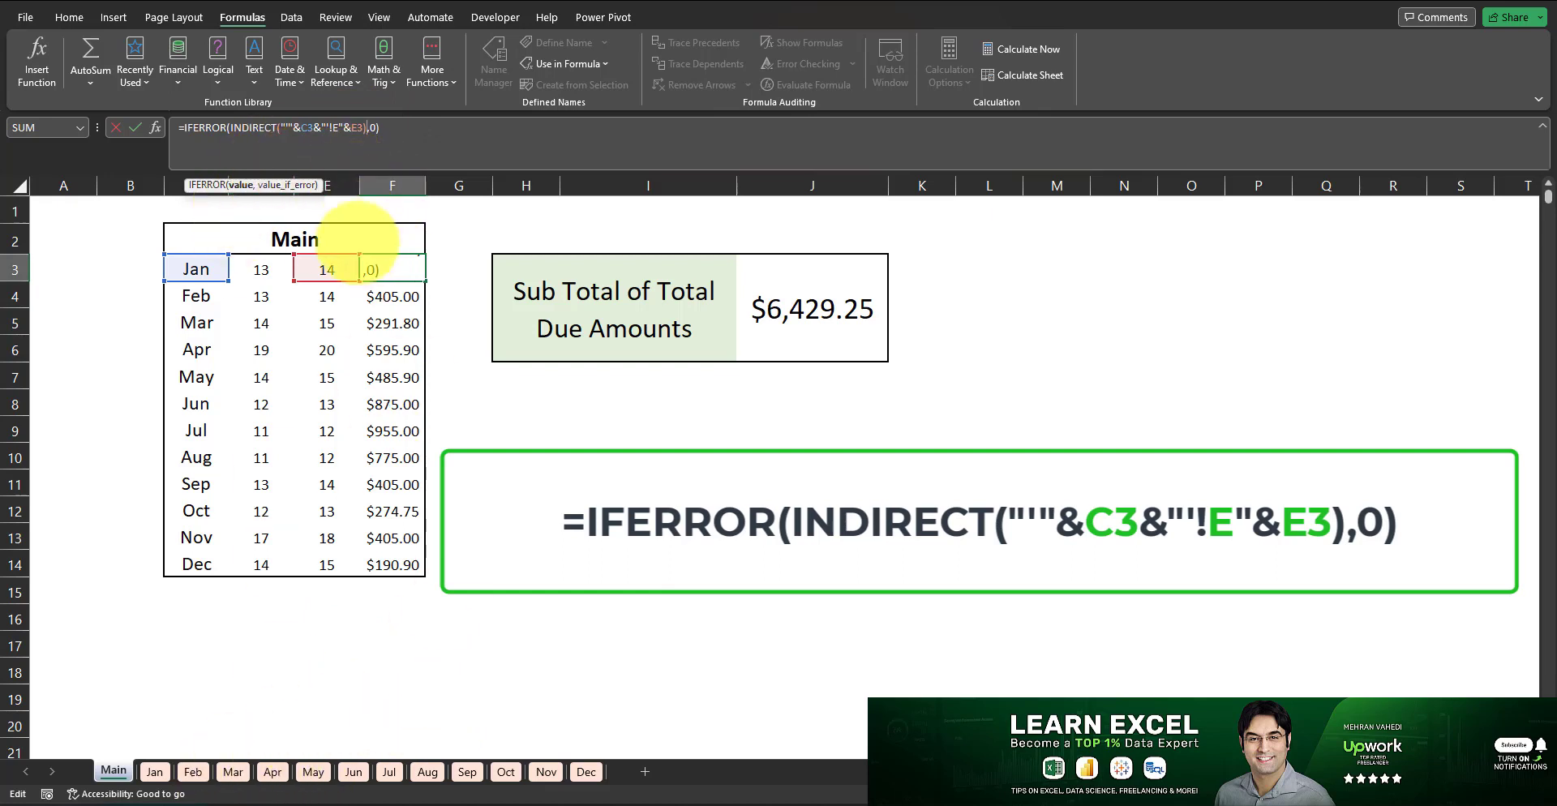
click(379, 128)
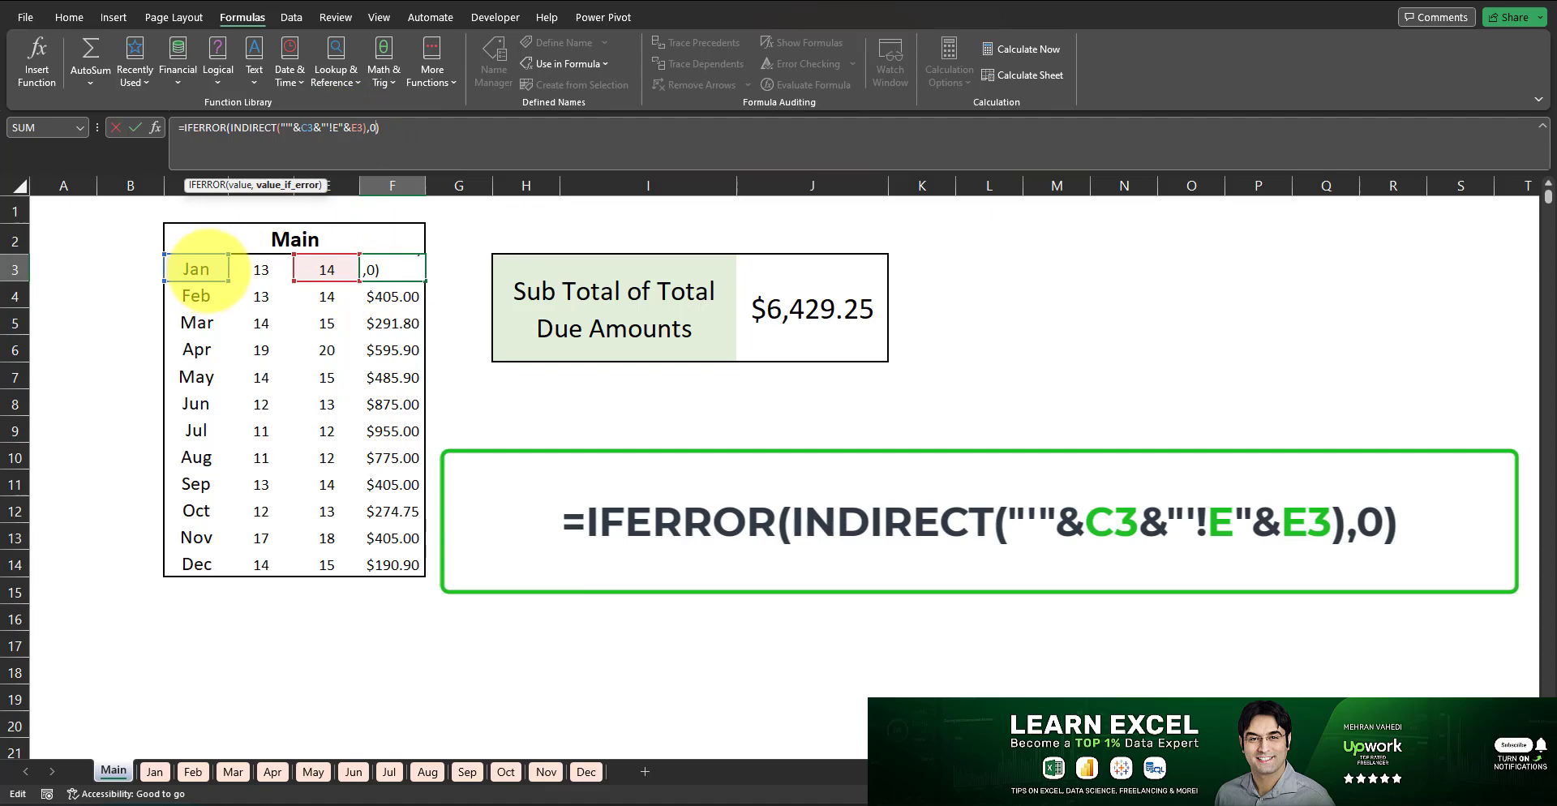
key(Return)
click(155, 771)
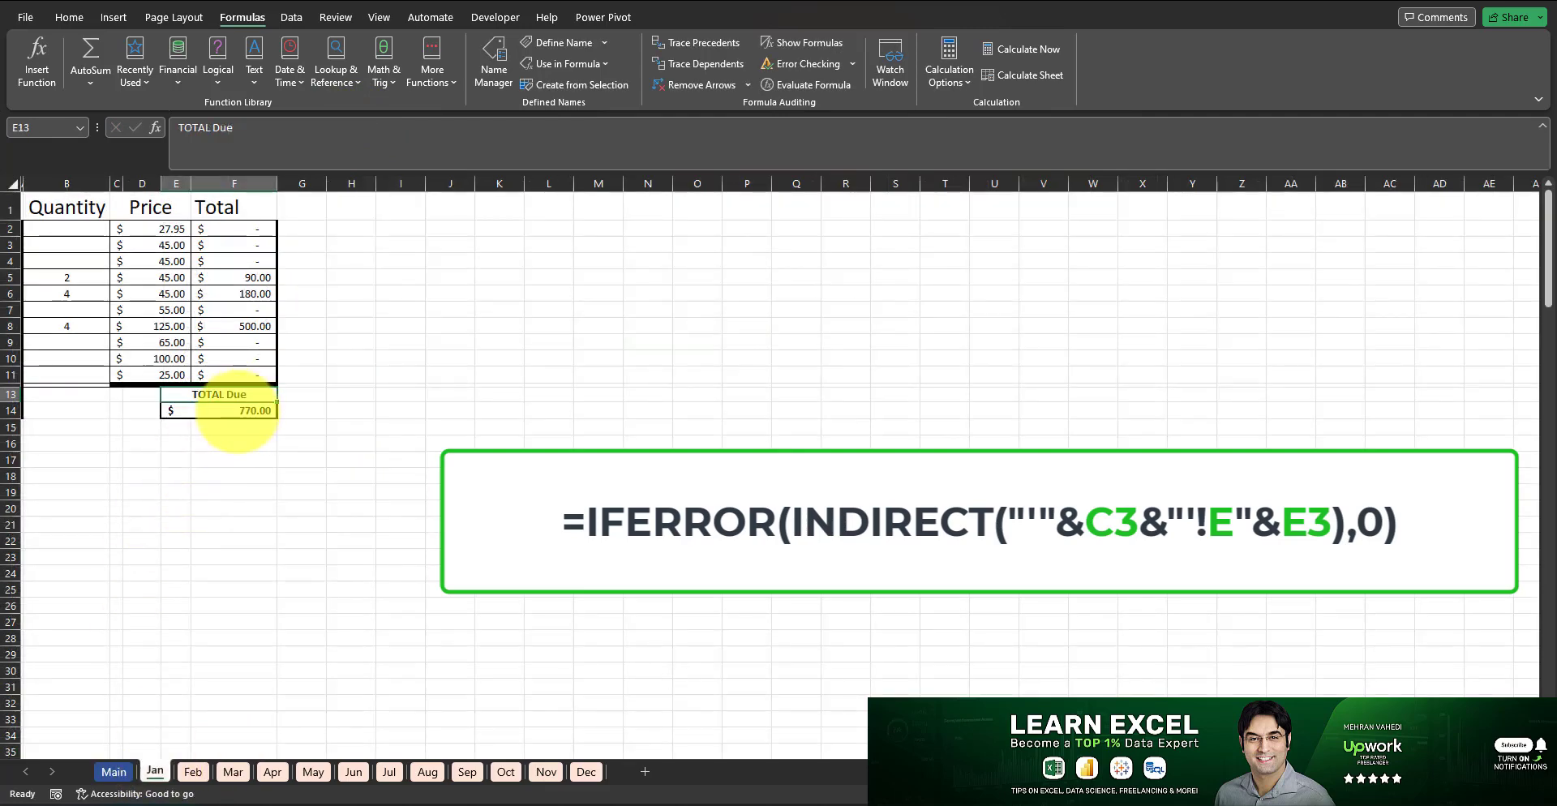
click(235, 411)
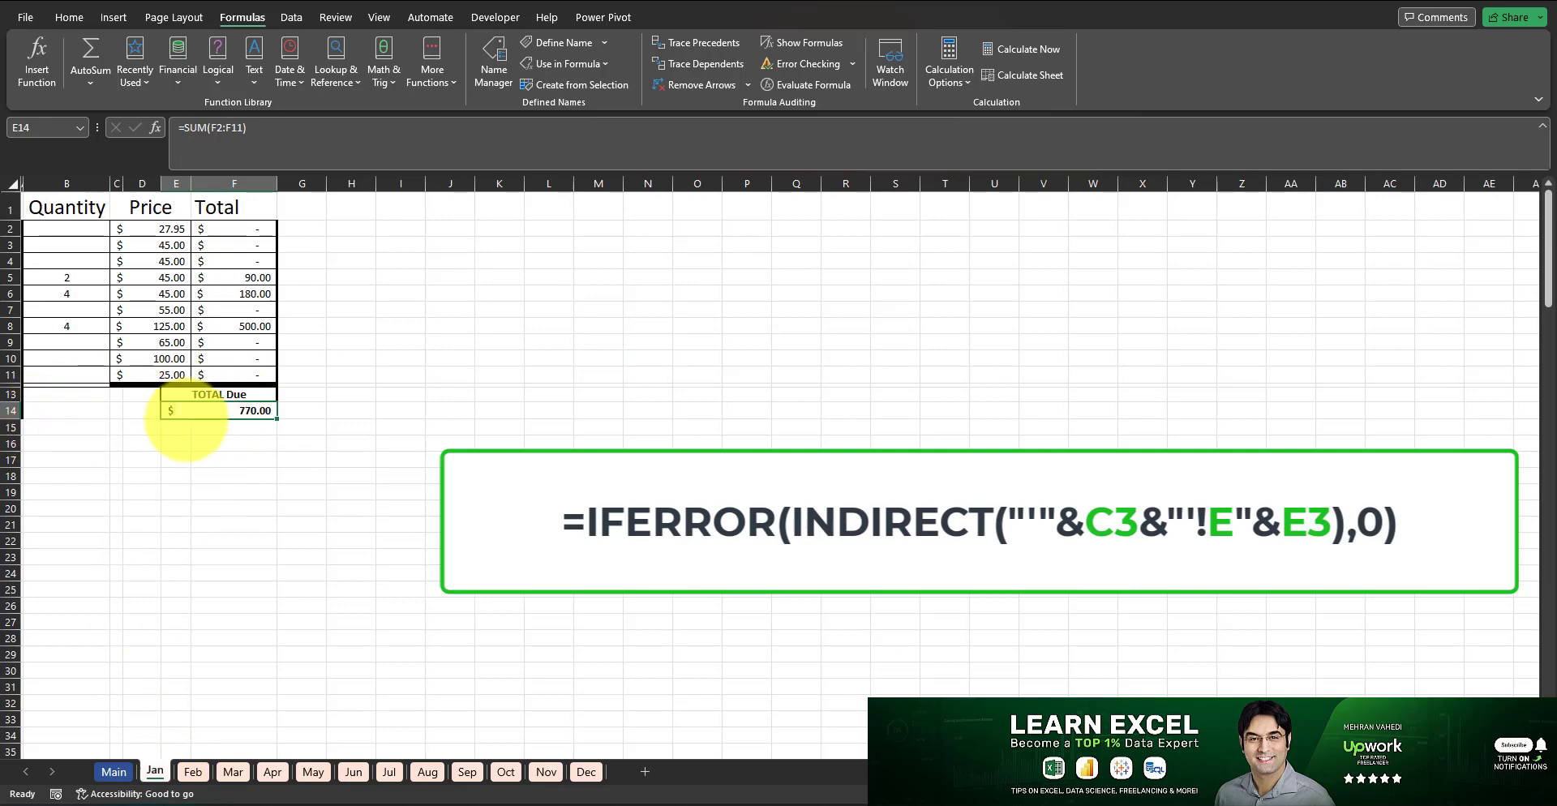
click(113, 771)
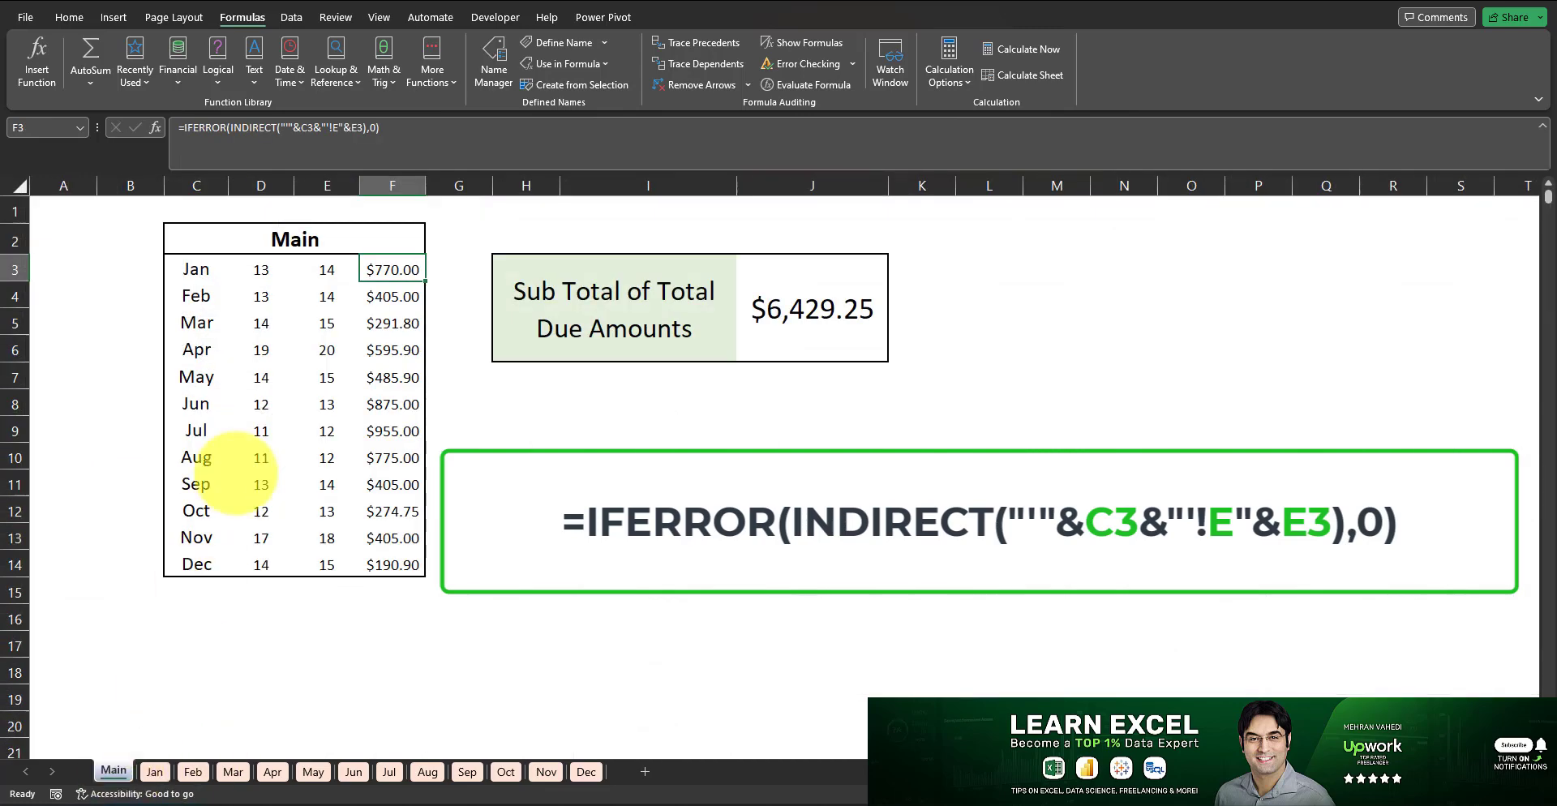
Step: Inspect the C5 and E5 references in Main's F5 formula and check them against the TOTAL Due amount in E15 on the Mar sheet
click(393, 322)
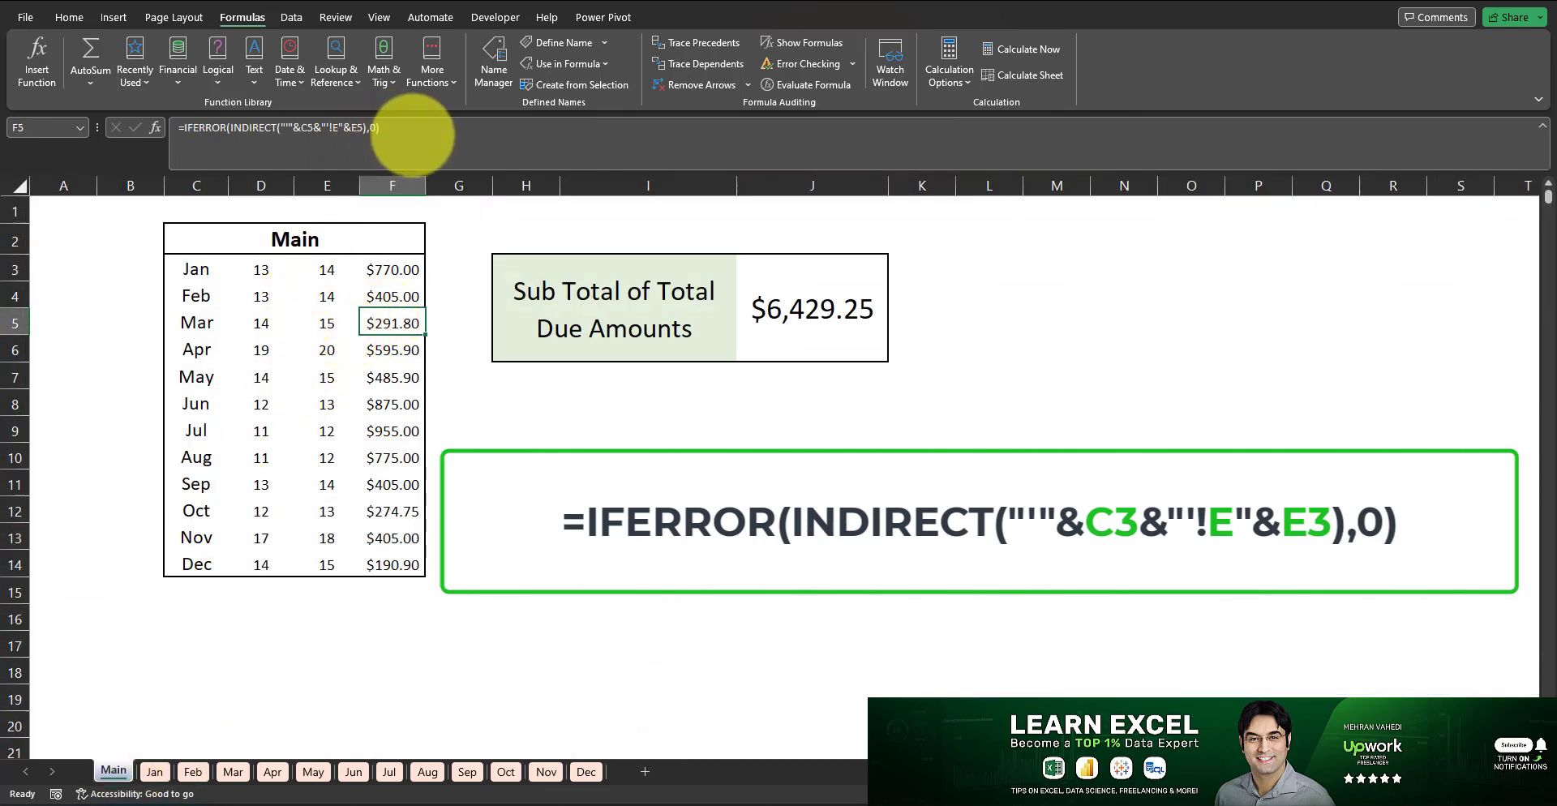
click(412, 130)
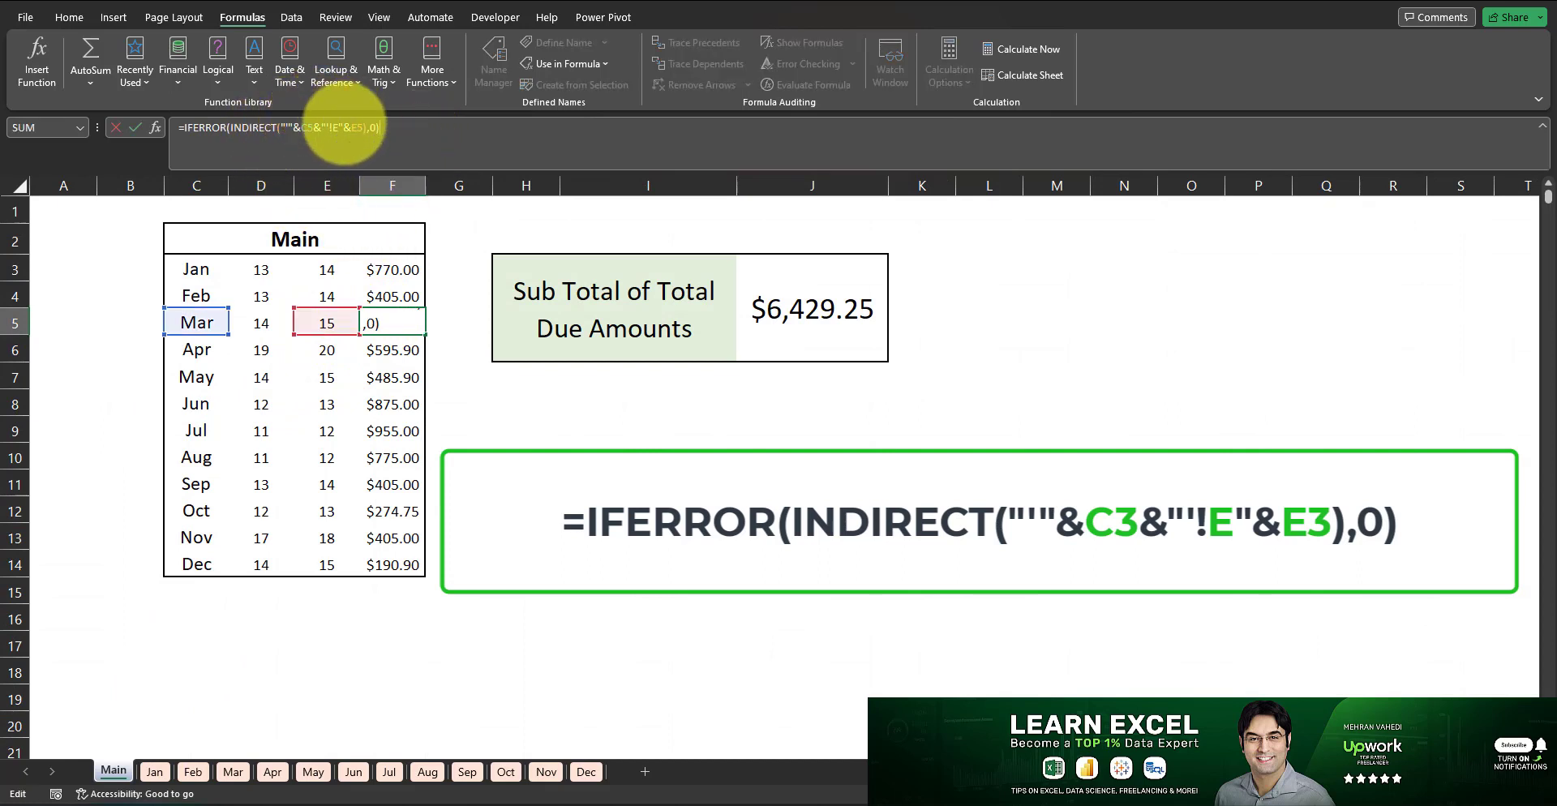
key(Escape)
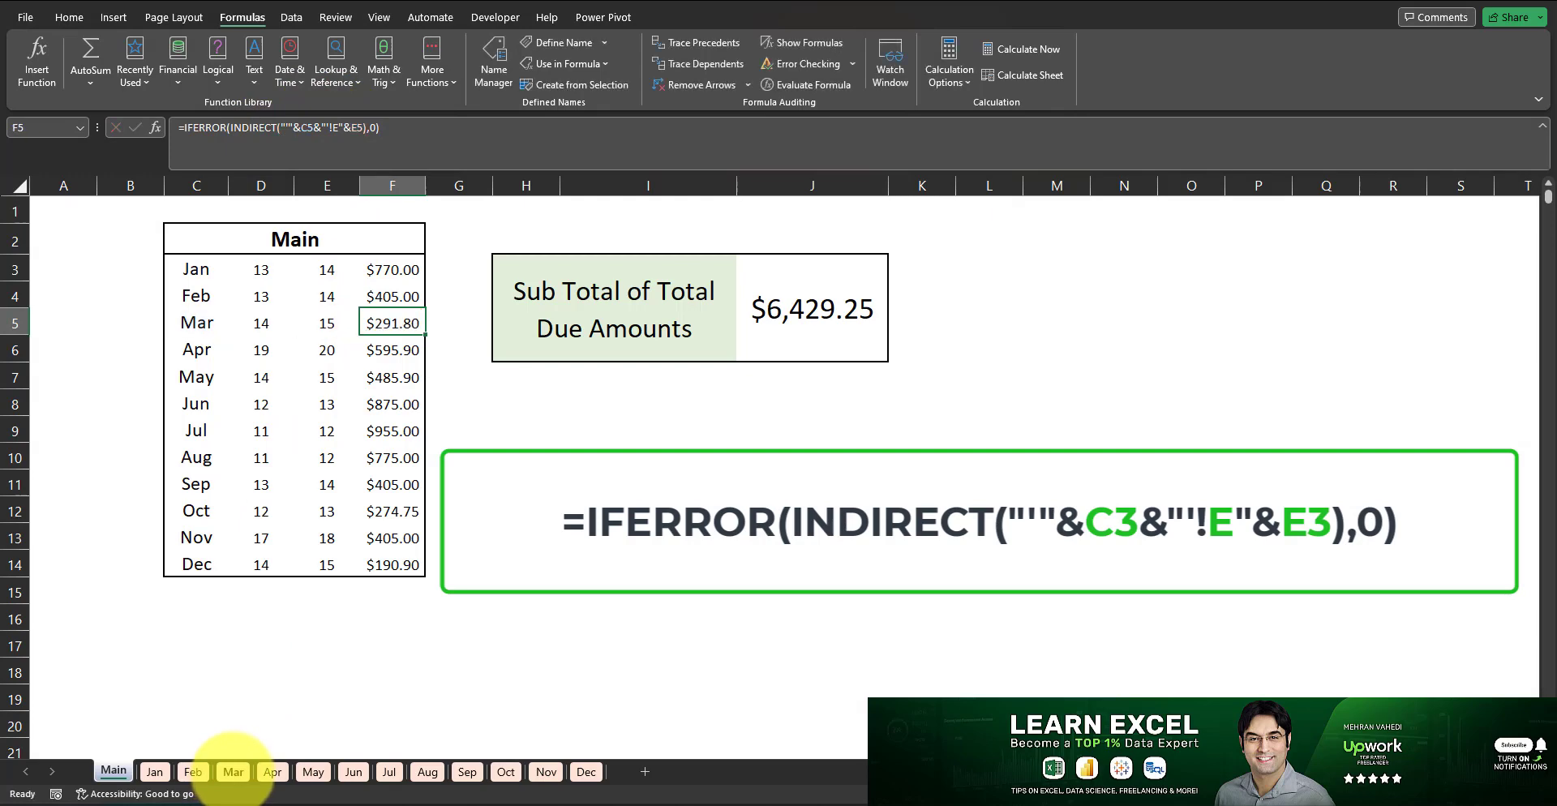
click(233, 771)
click(237, 425)
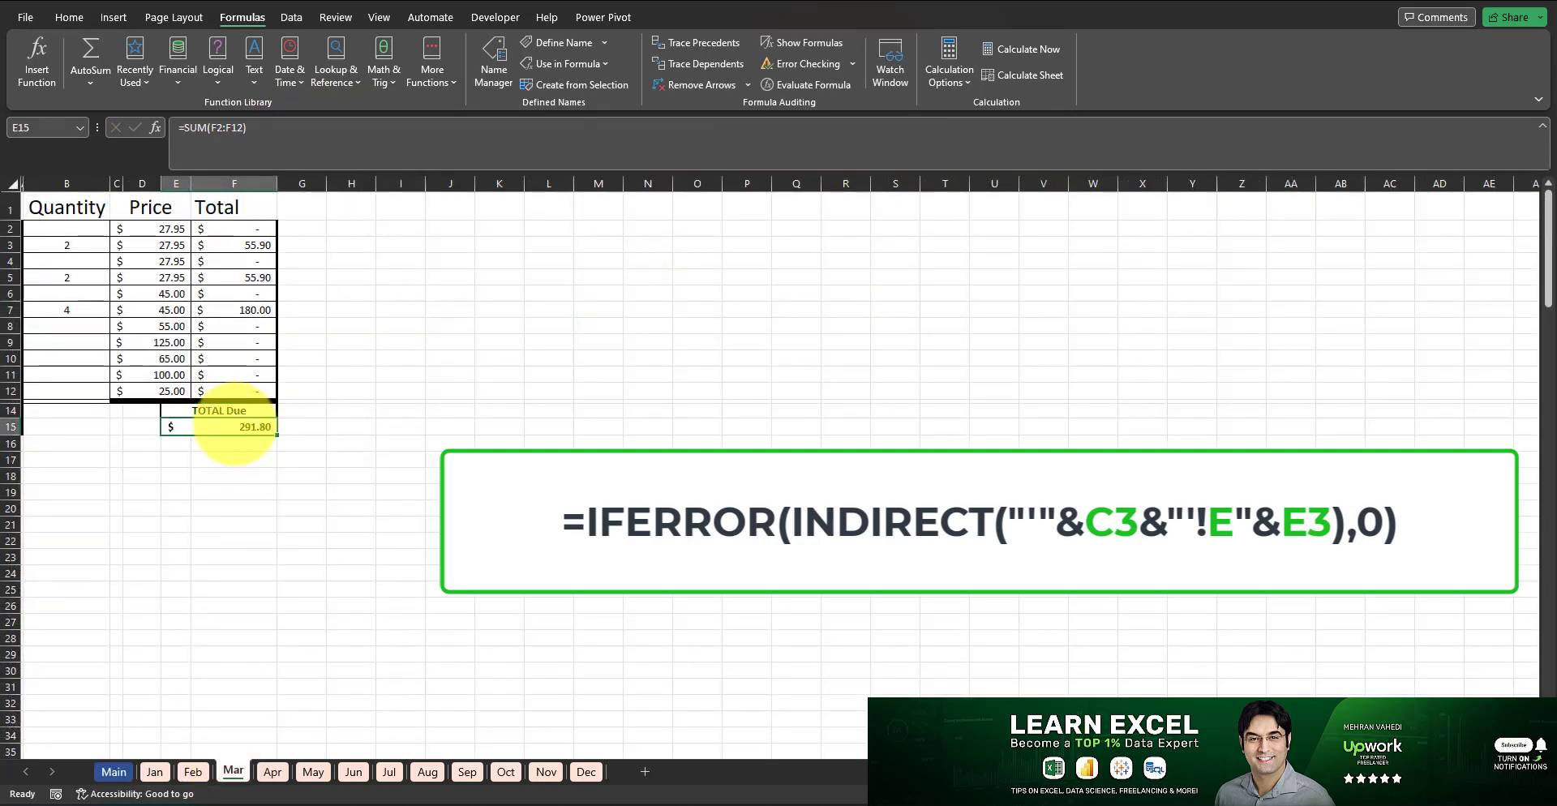
click(115, 771)
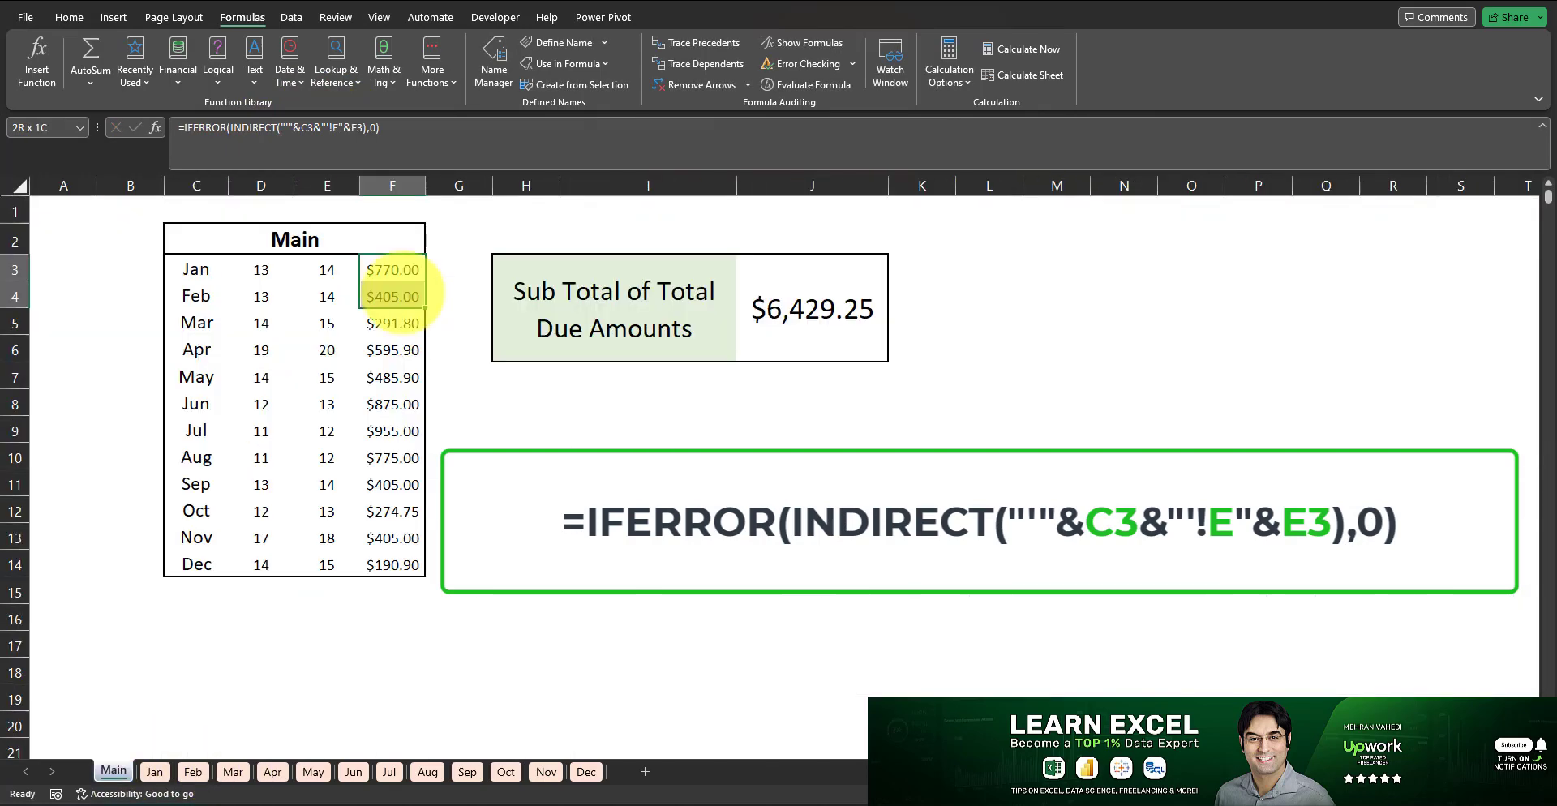
Step: Examine the column F amounts and the =SUM(F:F) subtotal formula in J3 on Main, and view the Dec sheet
drag(394, 269, 405, 293)
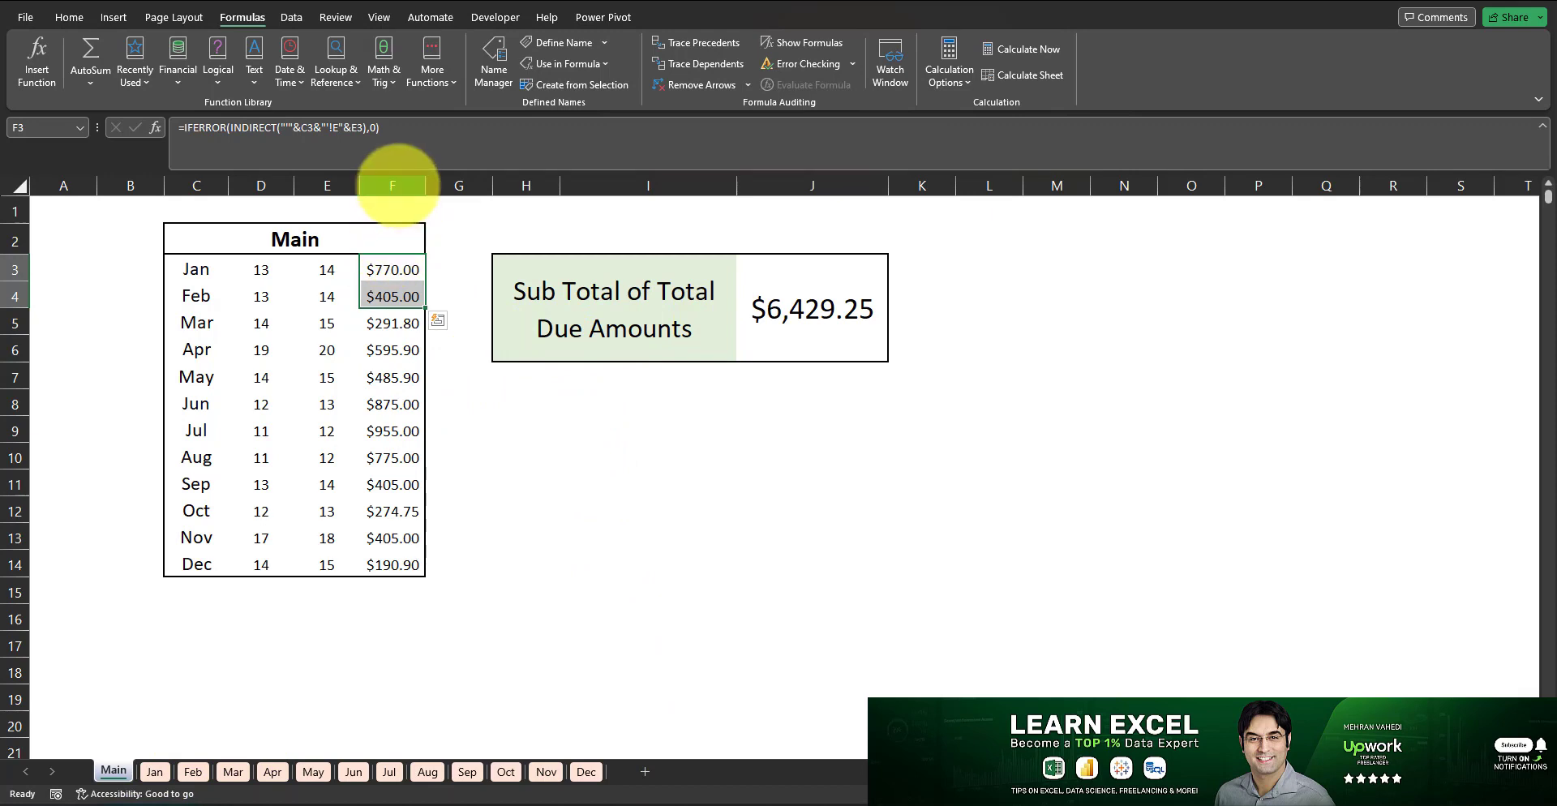
click(393, 185)
click(806, 309)
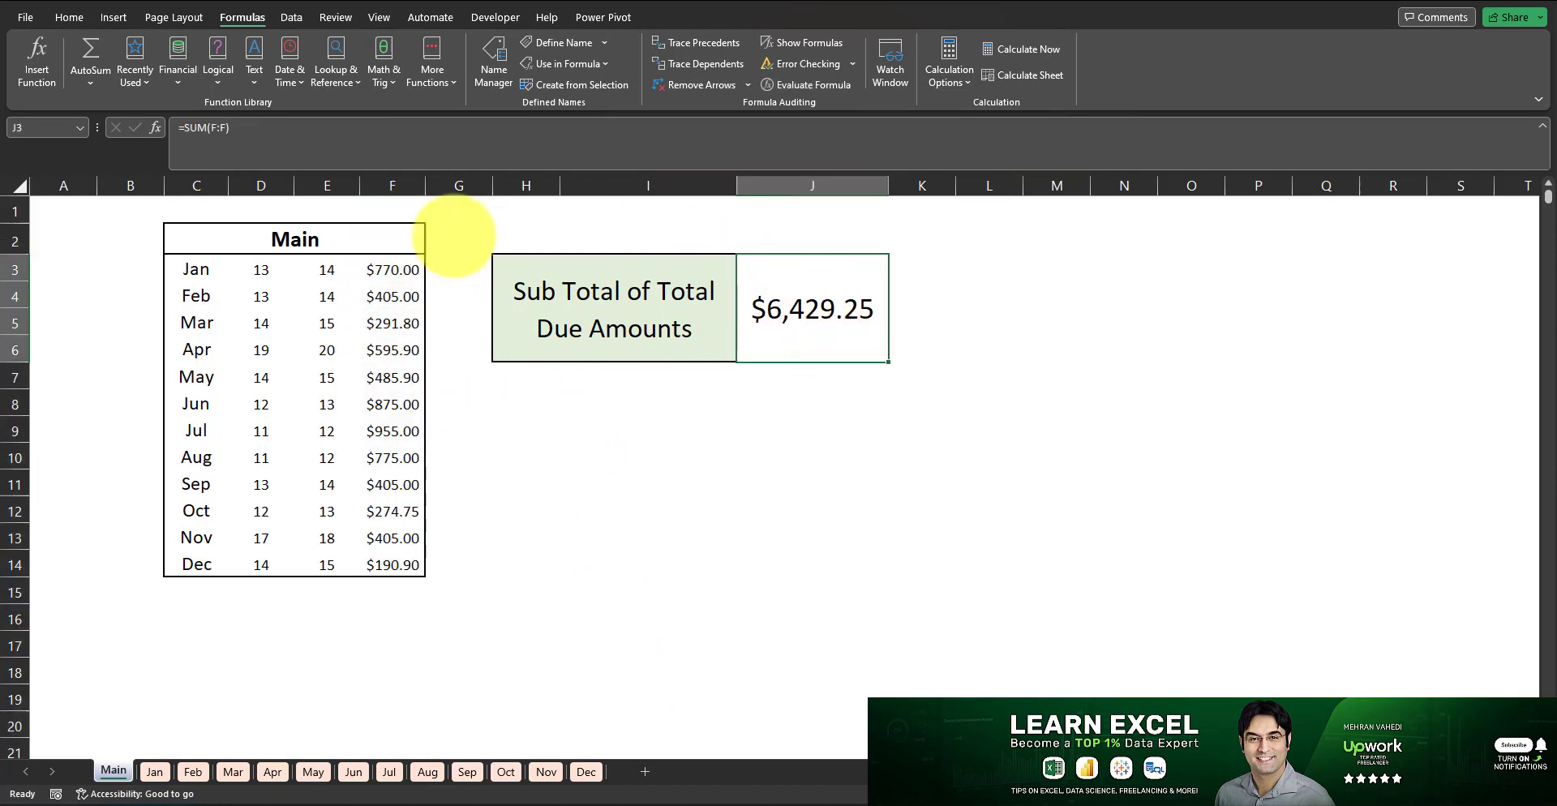
click(317, 142)
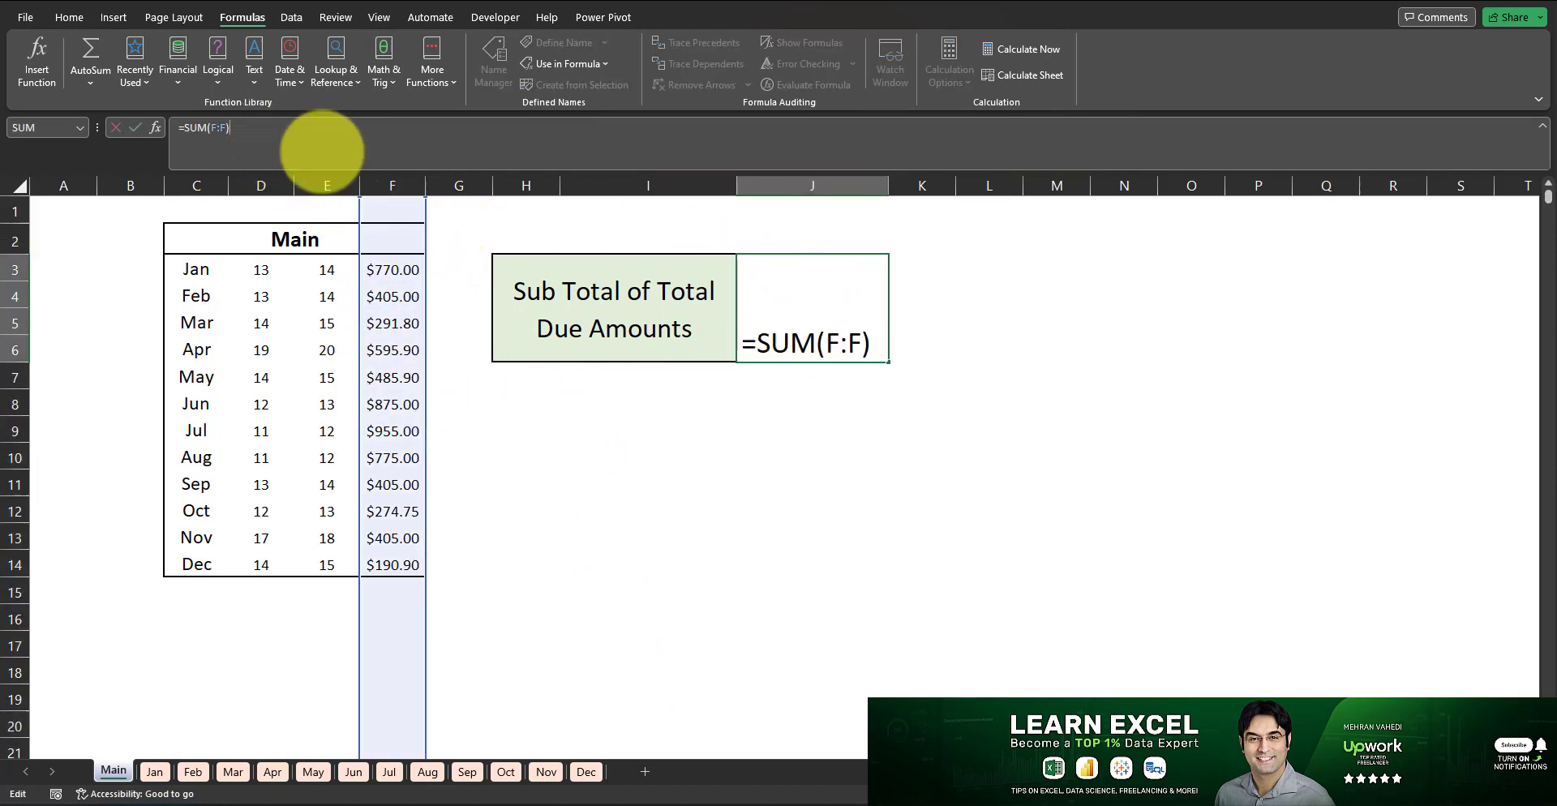
click(795, 316)
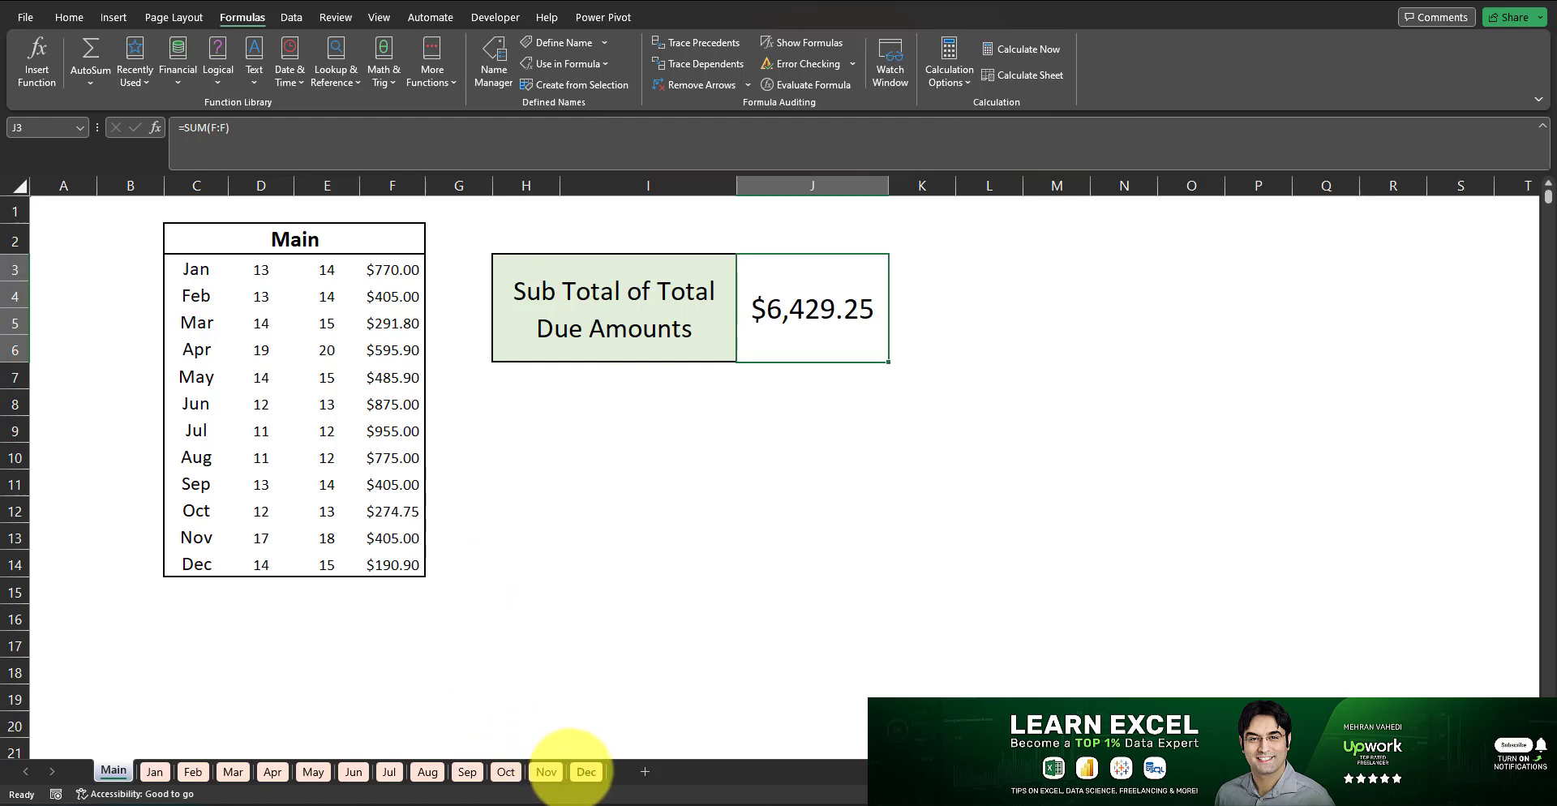
click(584, 770)
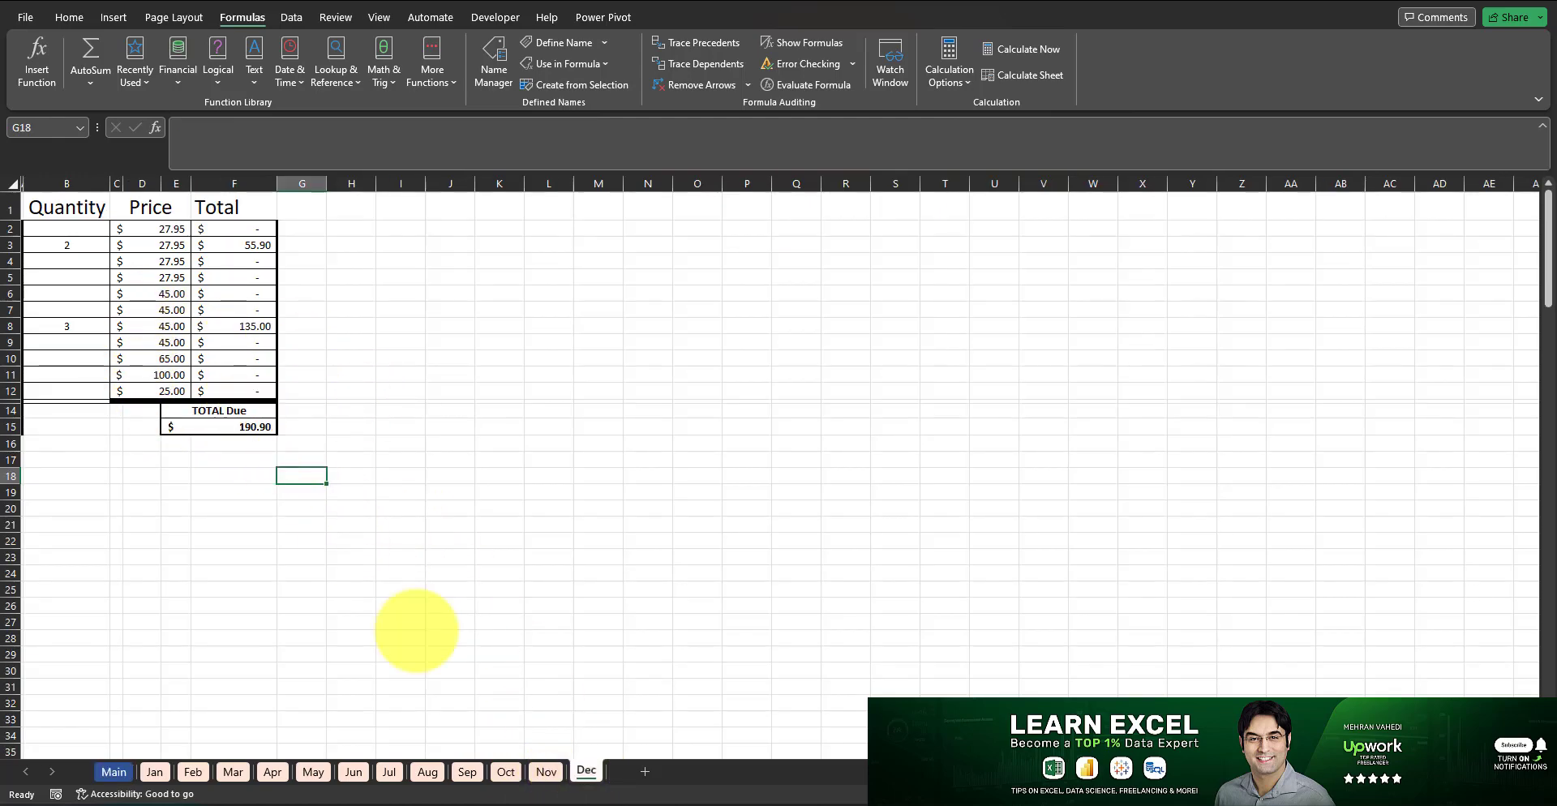
click(109, 771)
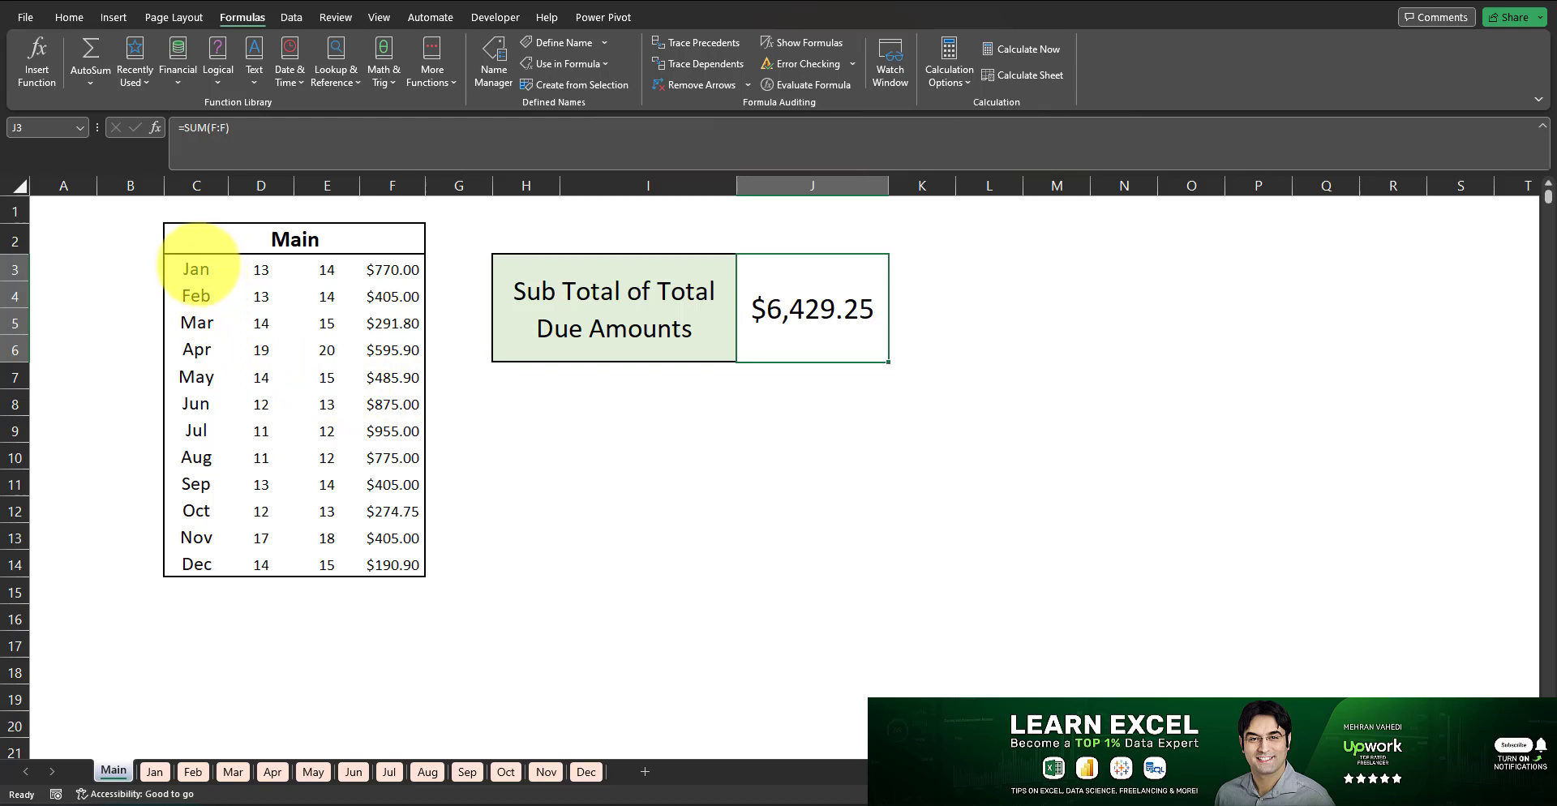
Step: Review the chain of formulas on Main from C3 through D3, E3 and F3 to the column F subtotal in J3
click(197, 269)
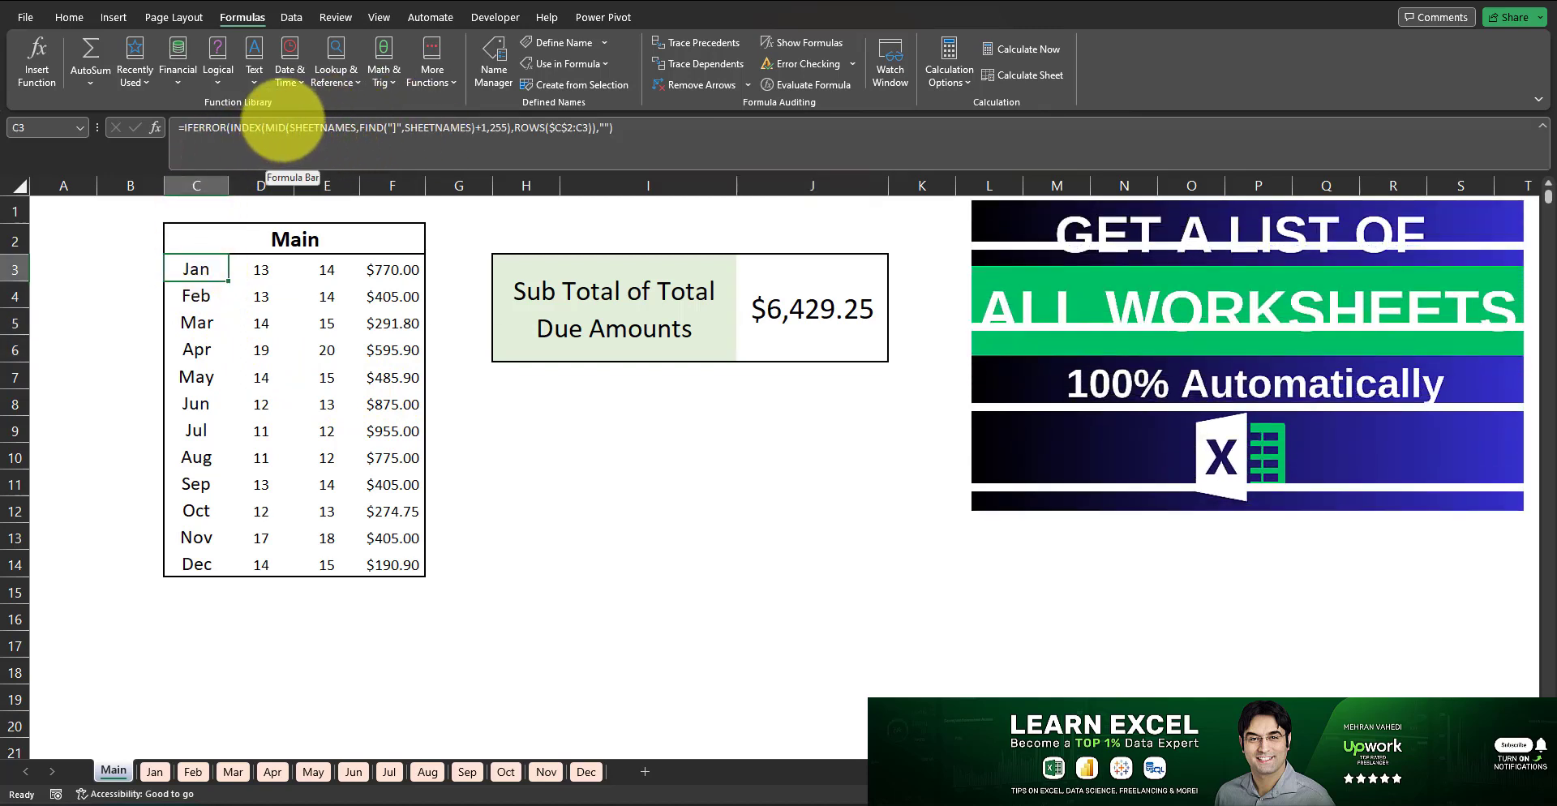
click(260, 270)
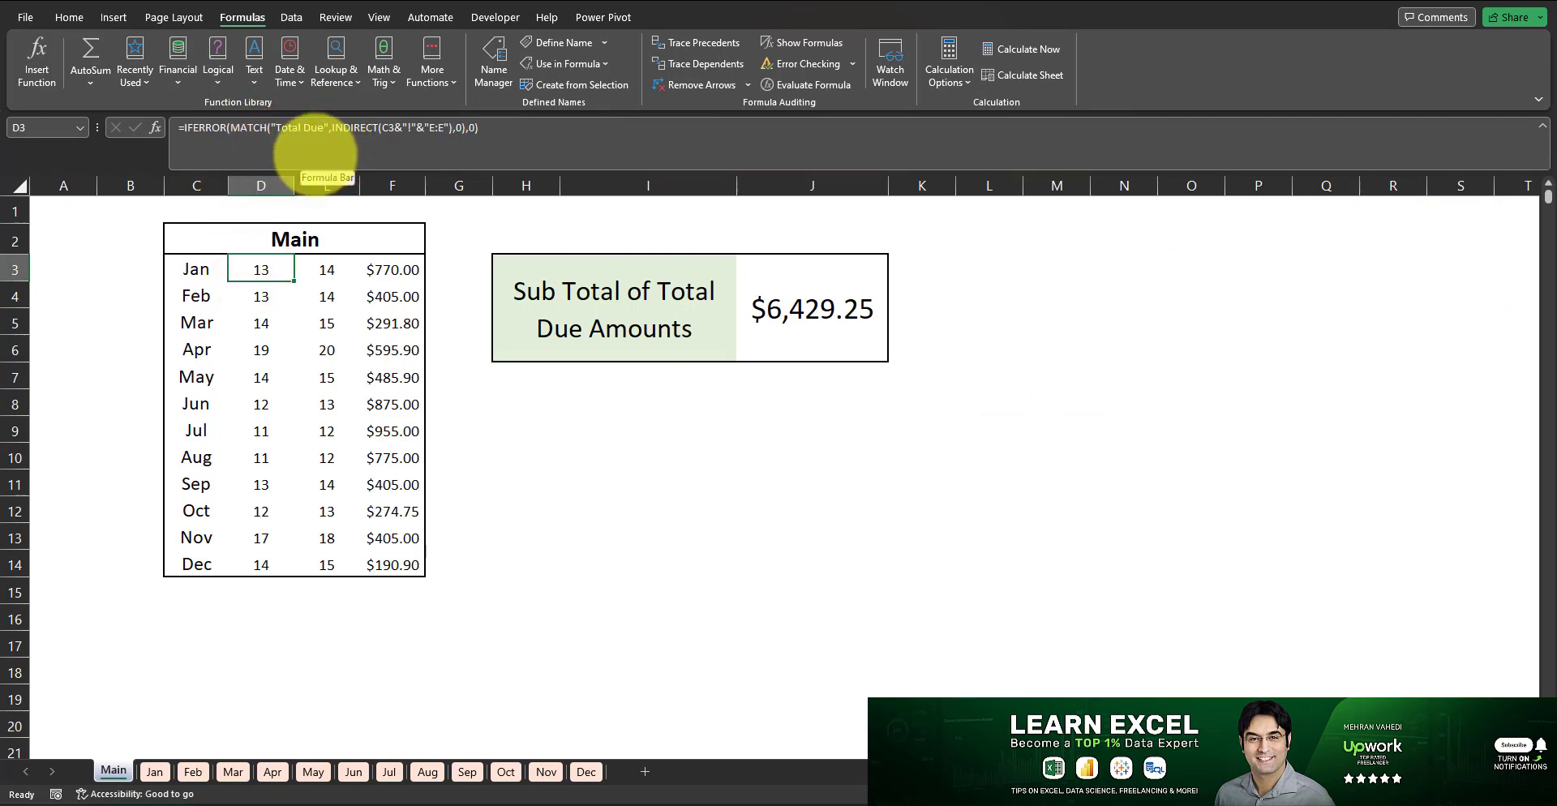
click(327, 269)
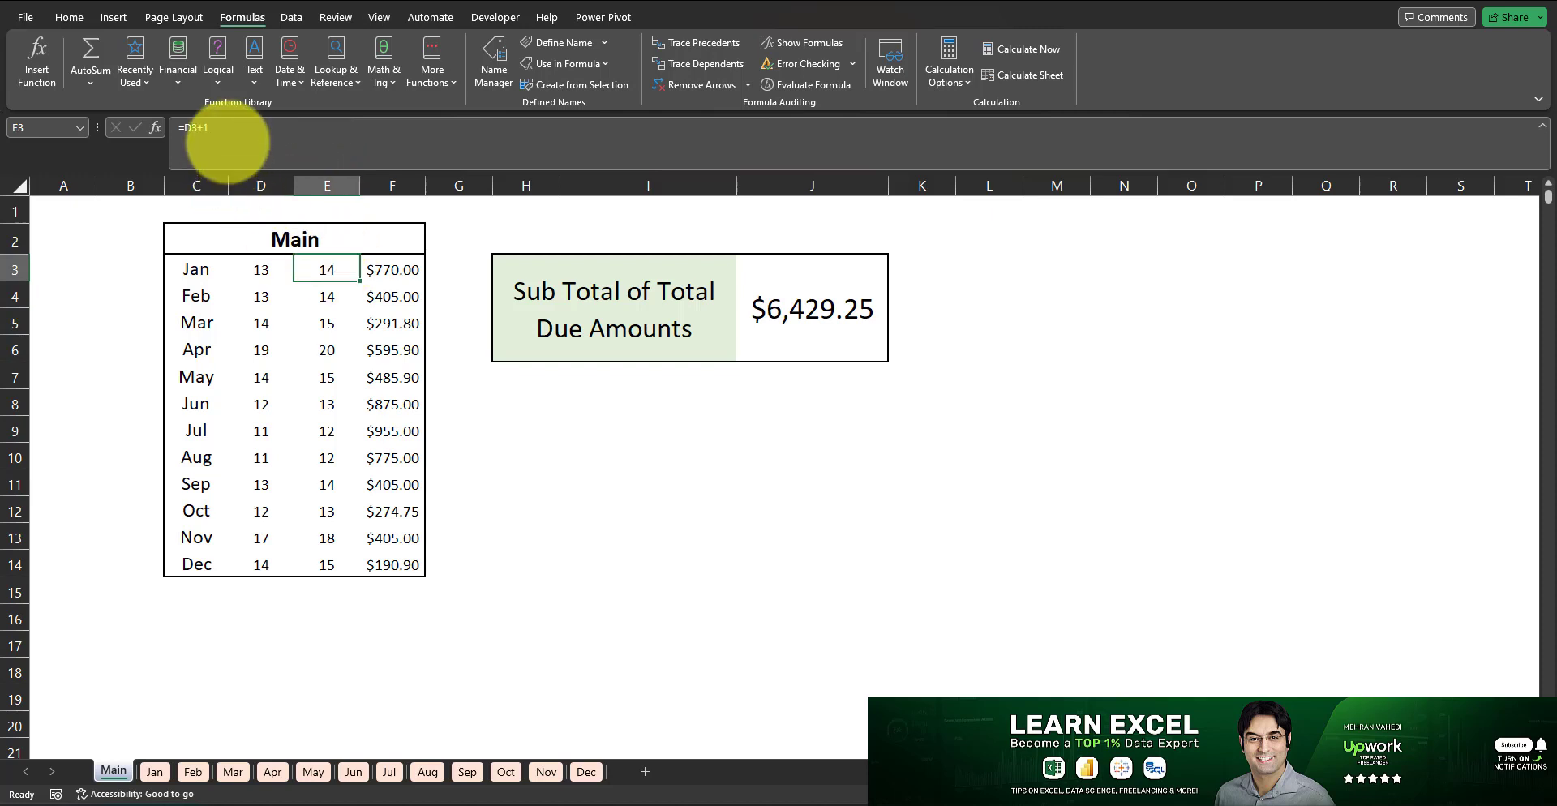
click(392, 270)
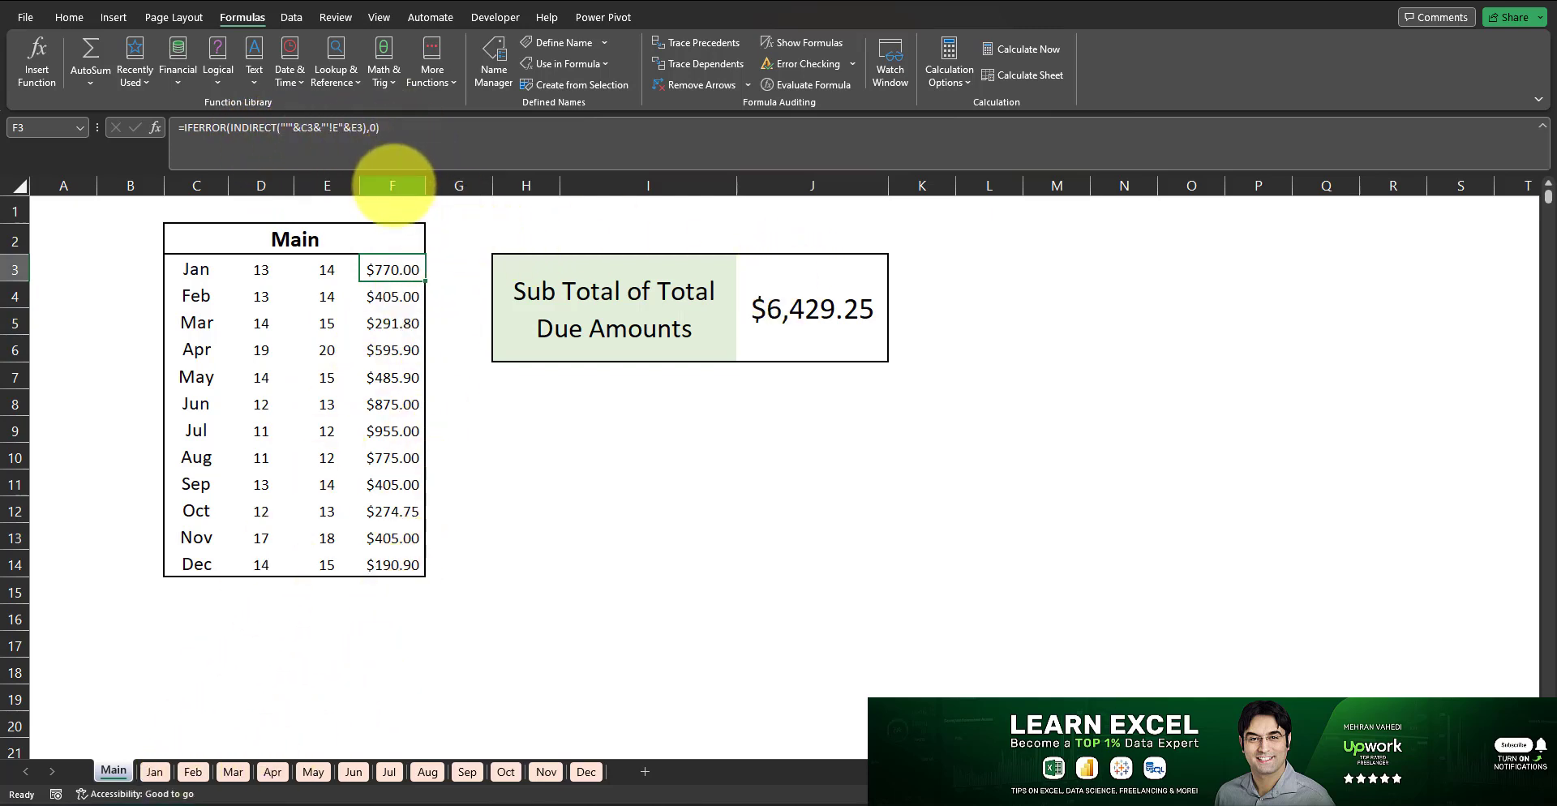
click(392, 185)
click(817, 308)
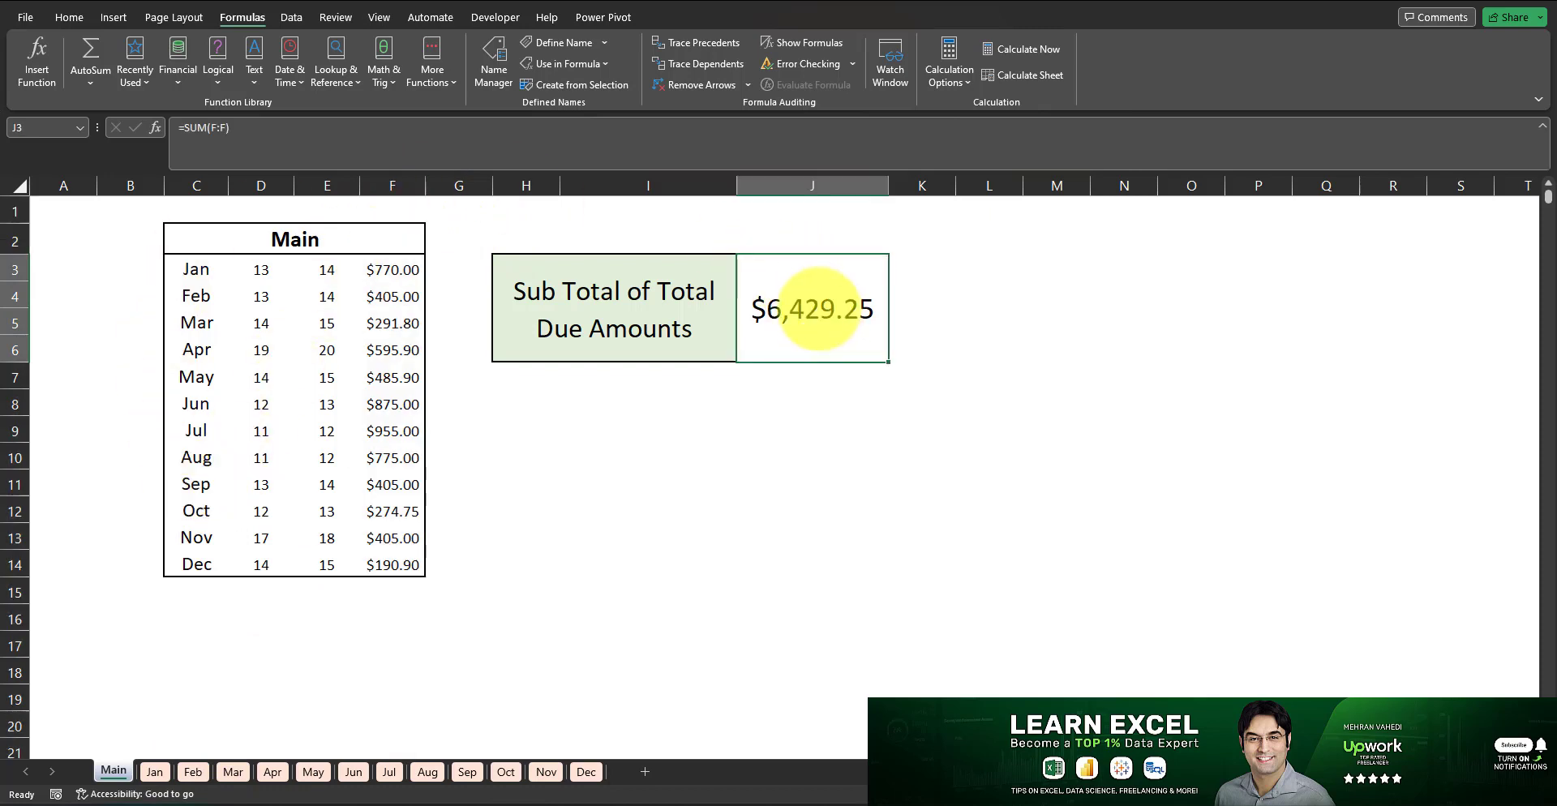